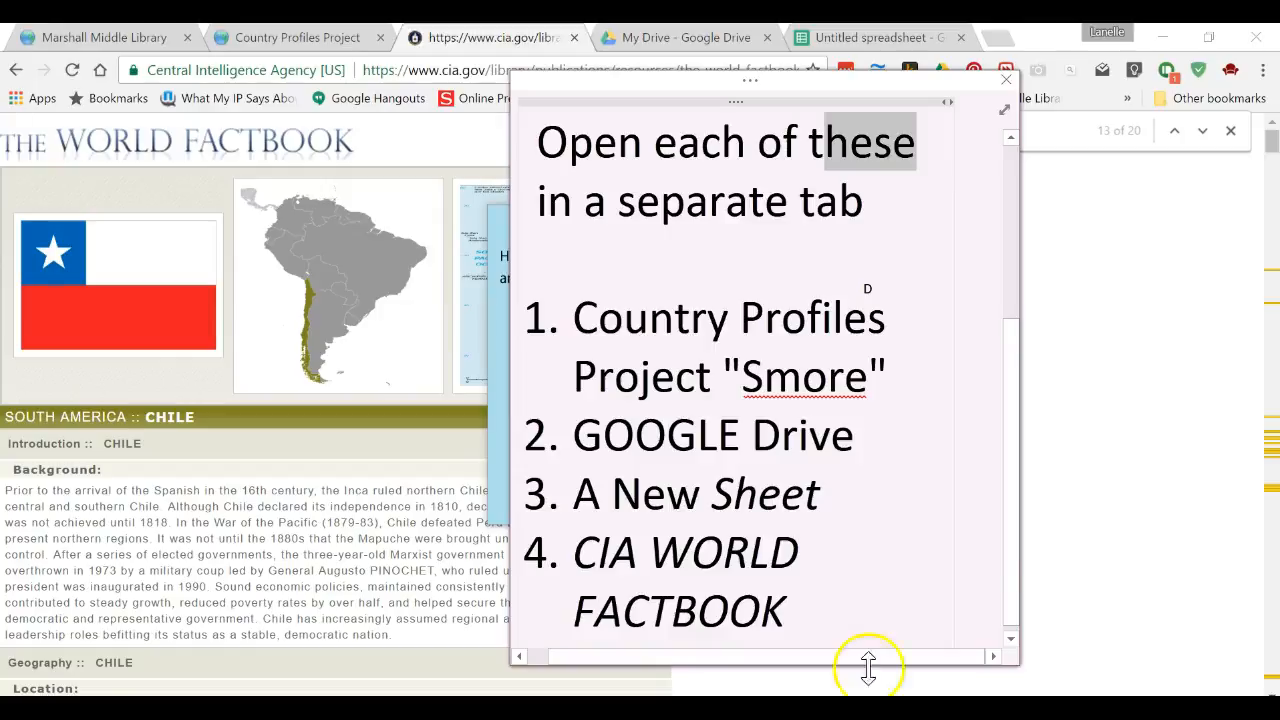
Add the lines "GDP - composition, by sector of origin:" and "Labor force - by occupation:" to the pie graph sticky note.
click(652, 706)
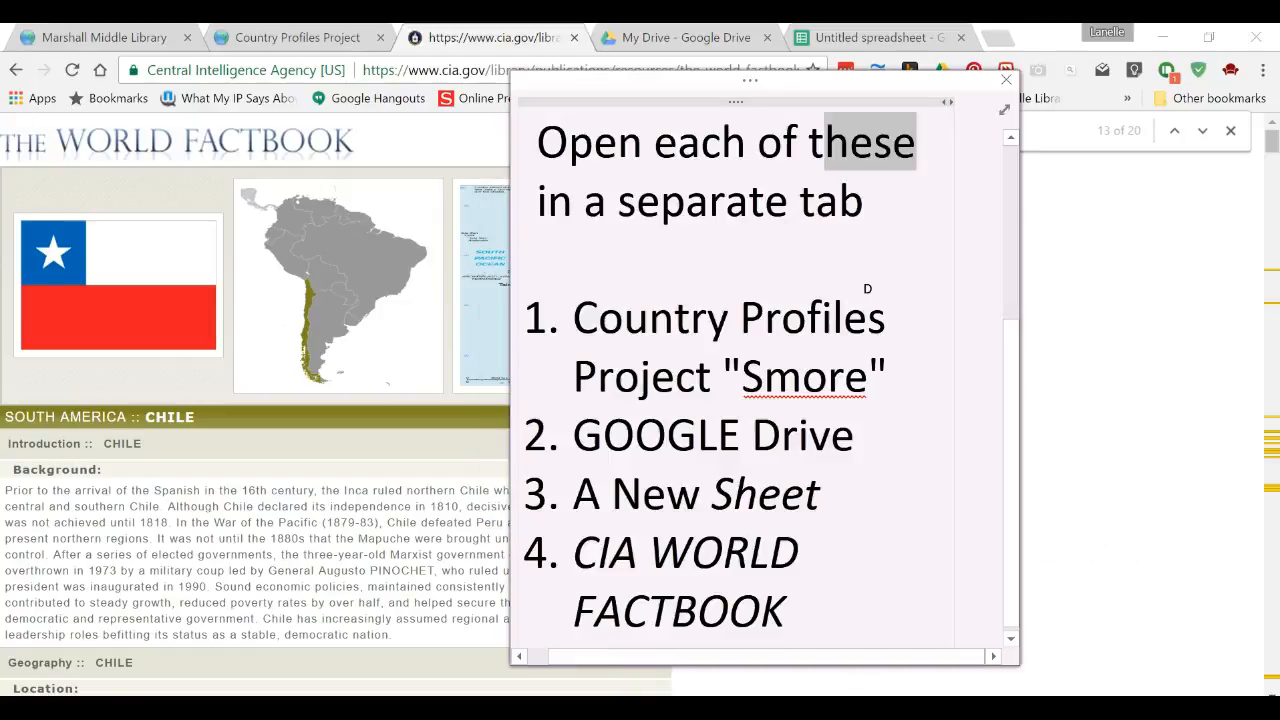
click(835, 626)
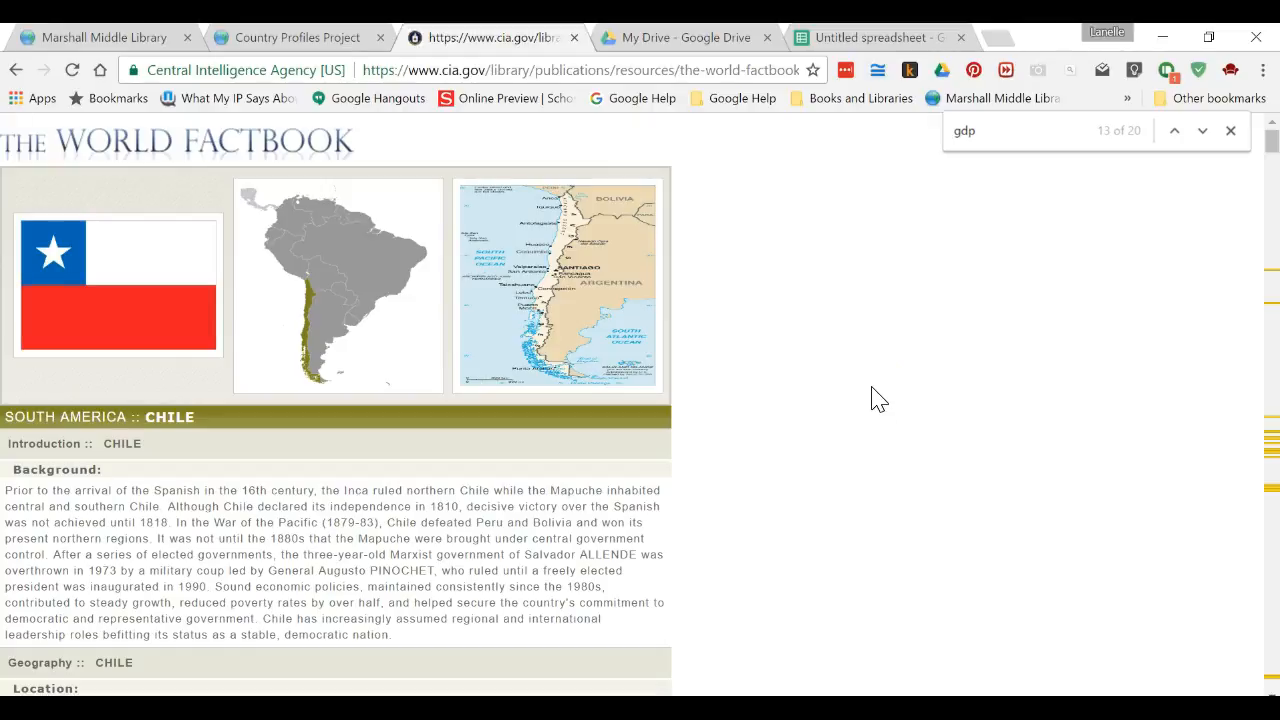
click(706, 708)
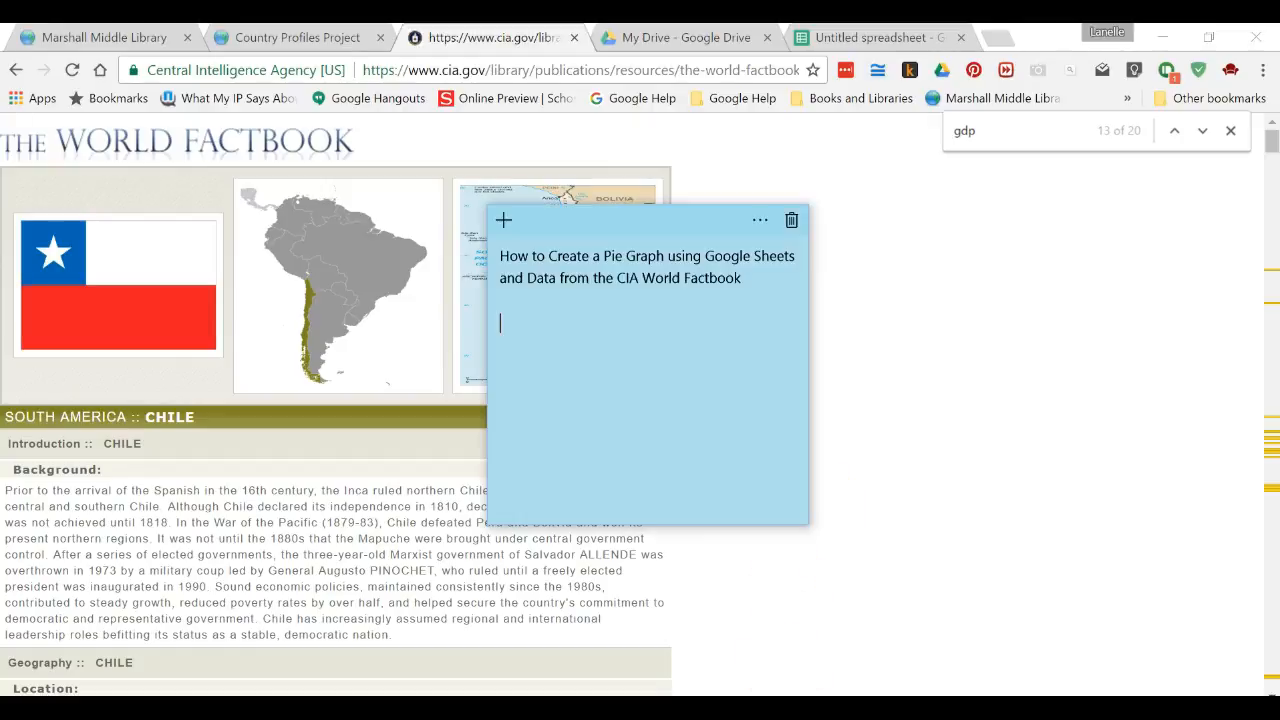
text(GDP - composition, by sector of origin:  Labor force - by occupation:)
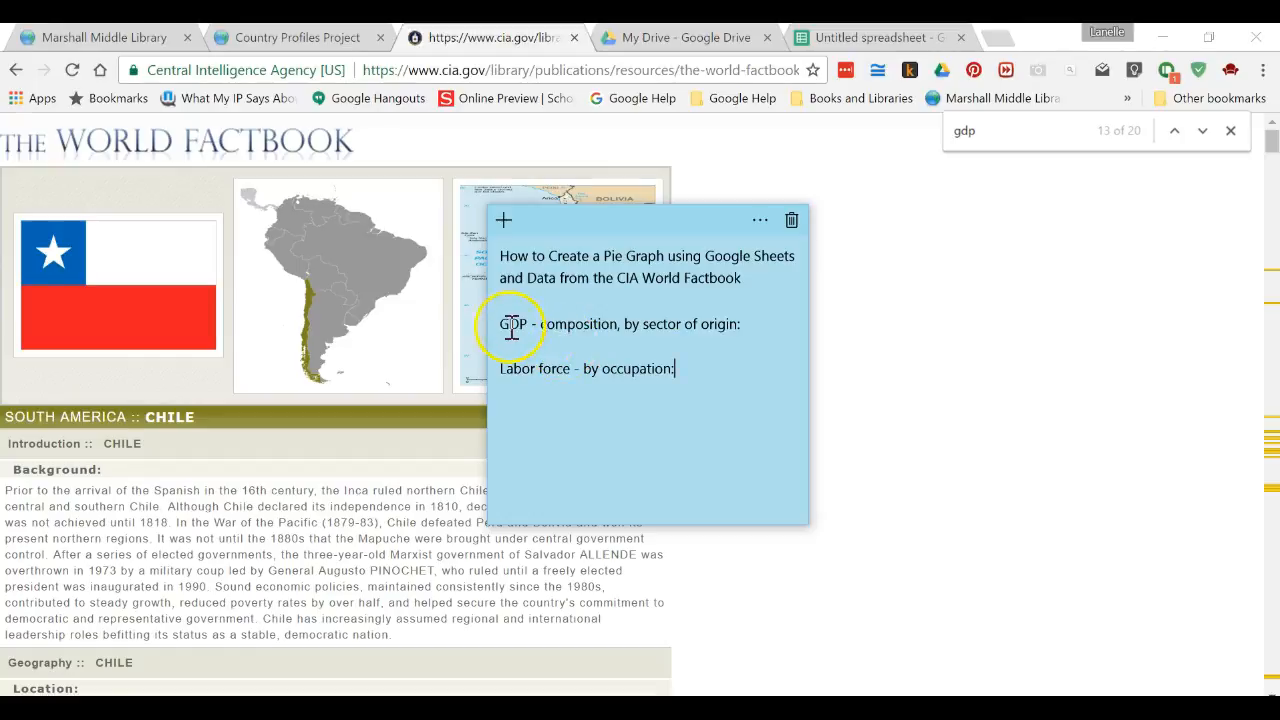
Find the heading "GDP - composition, by sector of origin:" on the Chile factbook page using the text copied from the sticky note.
drag(500, 324, 772, 322)
key(ctrl+c)
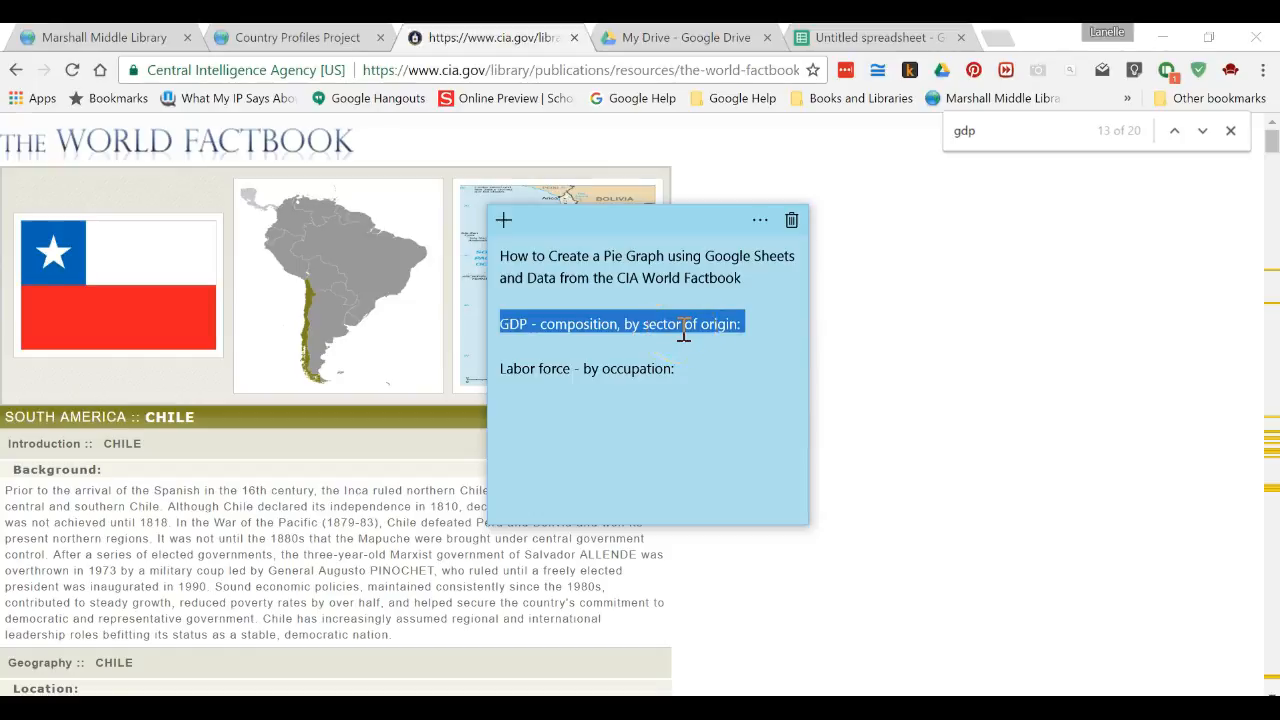
click(1030, 135)
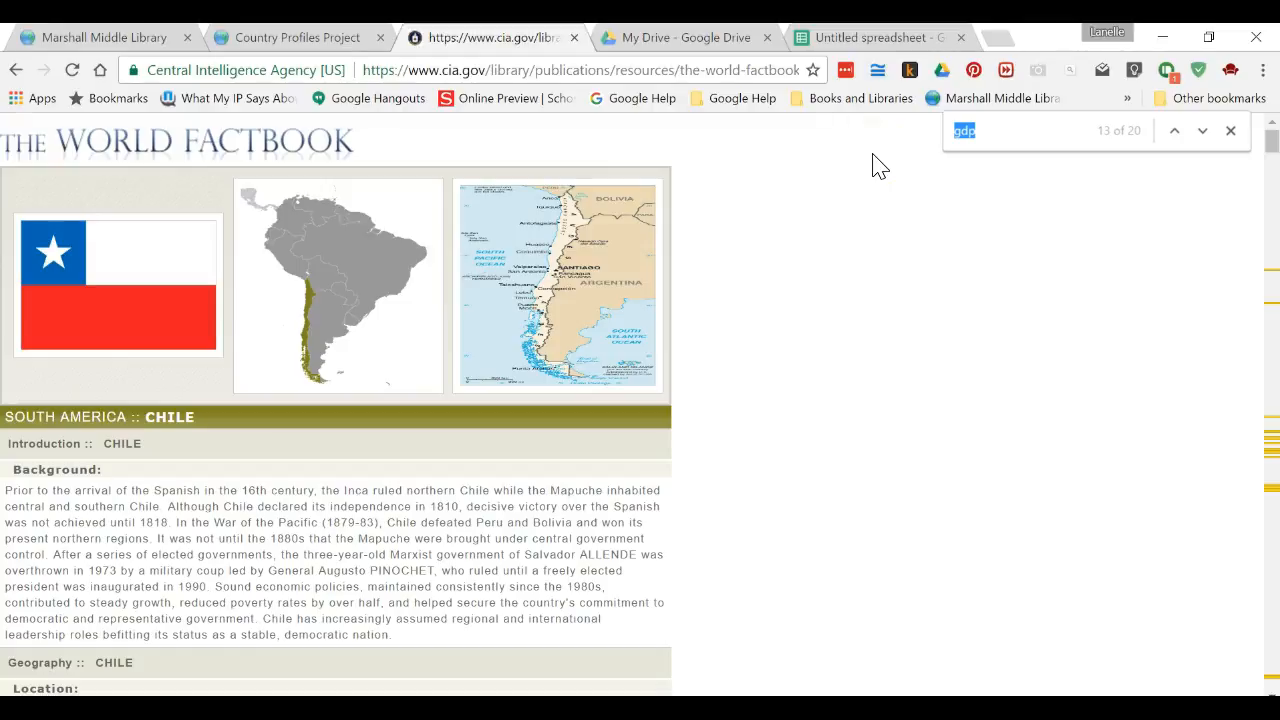
key(ctrl+v)
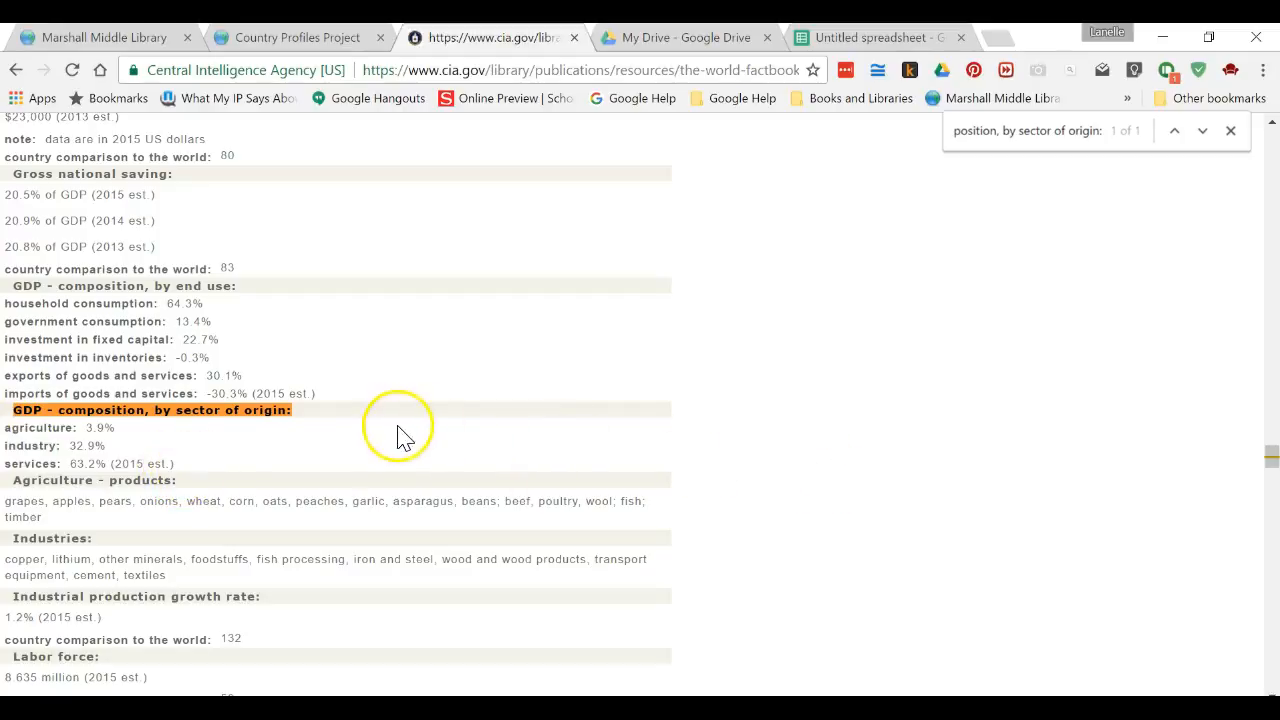
click(1231, 132)
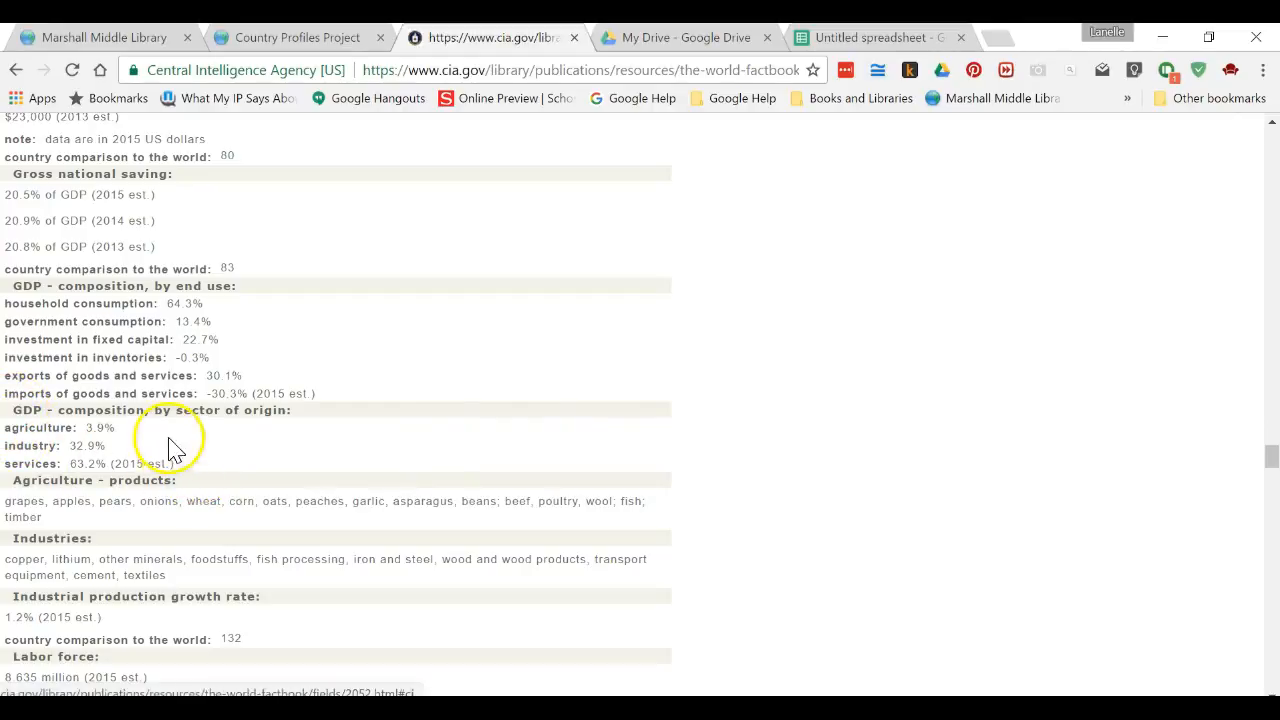
drag(190, 462, 17, 437)
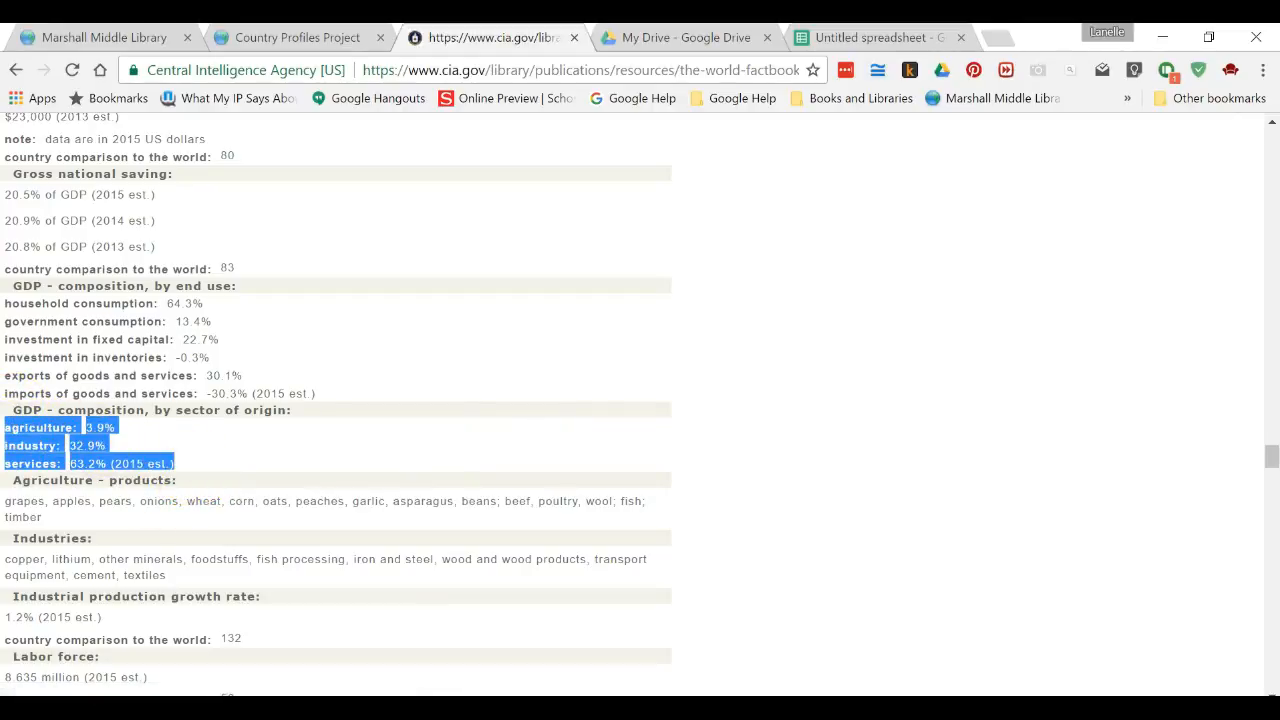
click(900, 40)
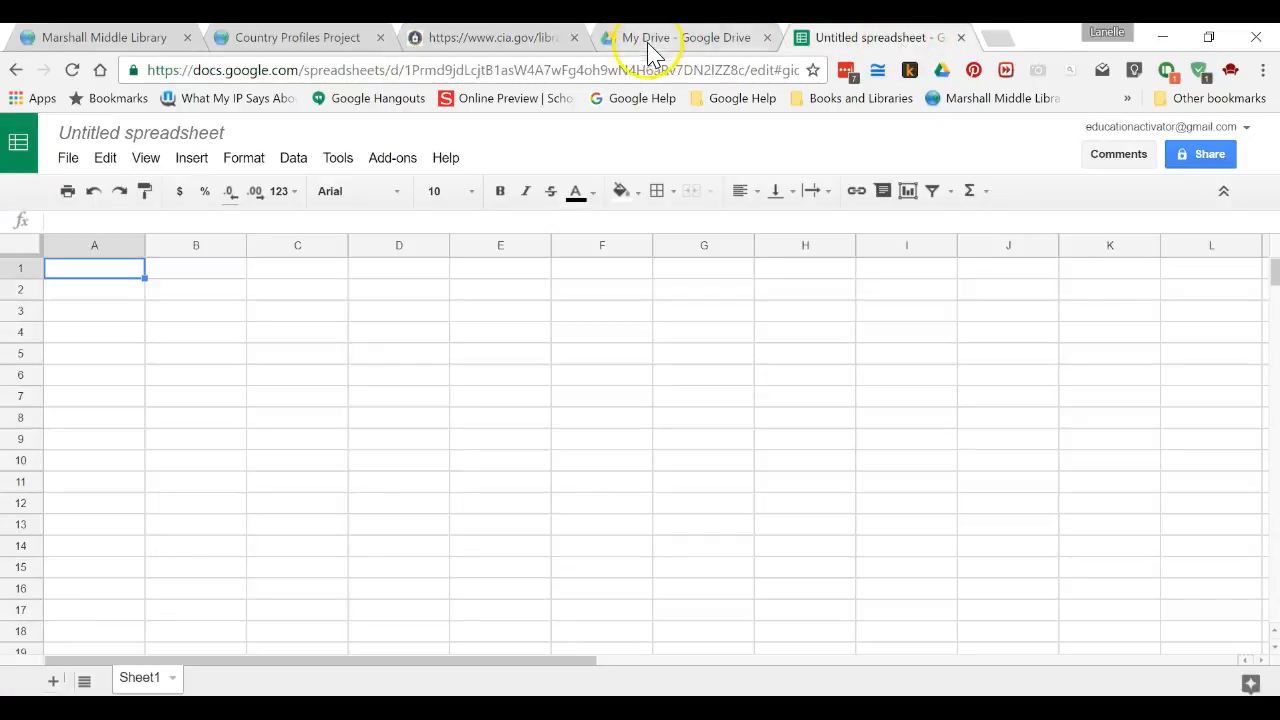
click(500, 40)
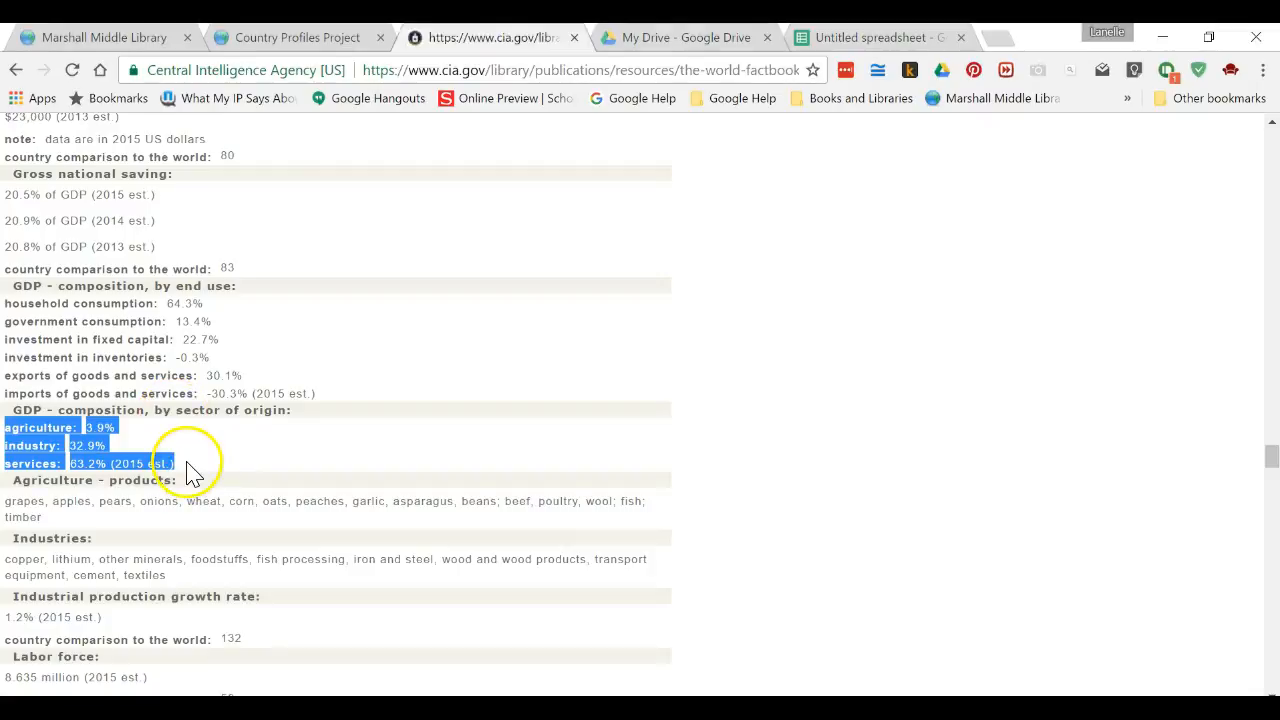
Copy Chile's agriculture, industry and services GDP figures into the untitled Google Sheets spreadsheet, starting at cell A1.
click(193, 478)
drag(193, 478, 11, 428)
key(ctrl+c)
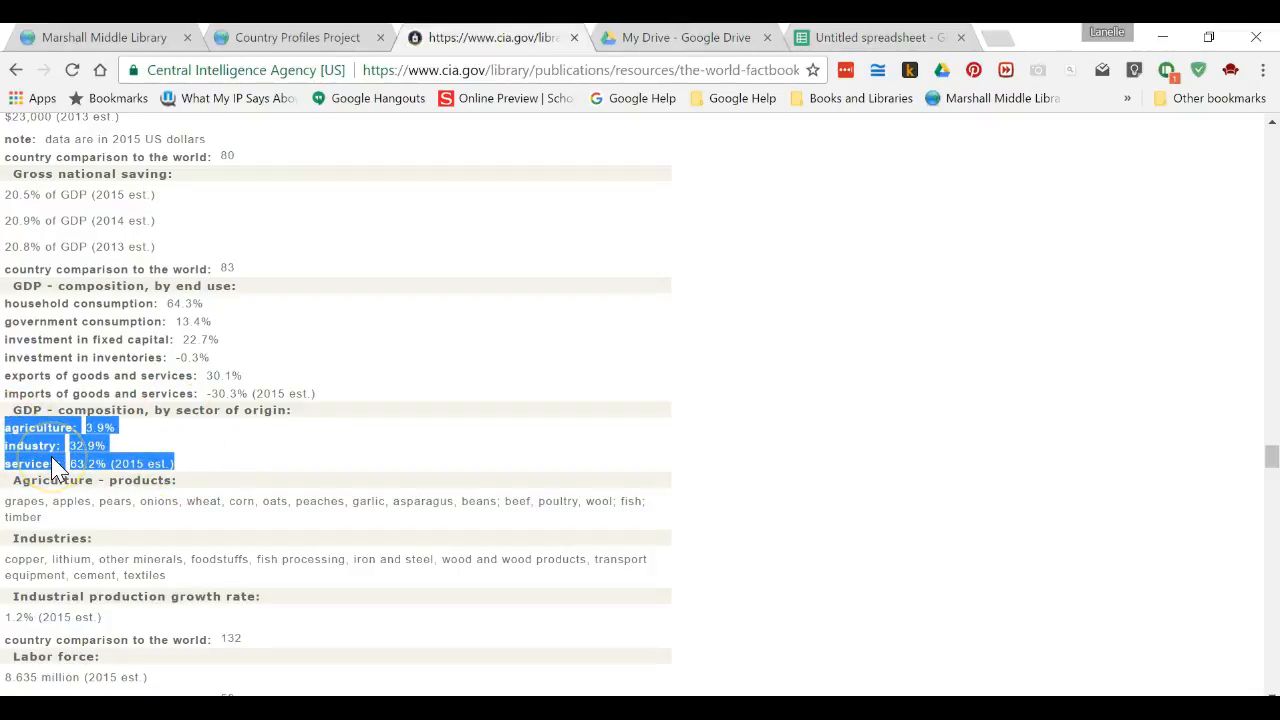
click(873, 42)
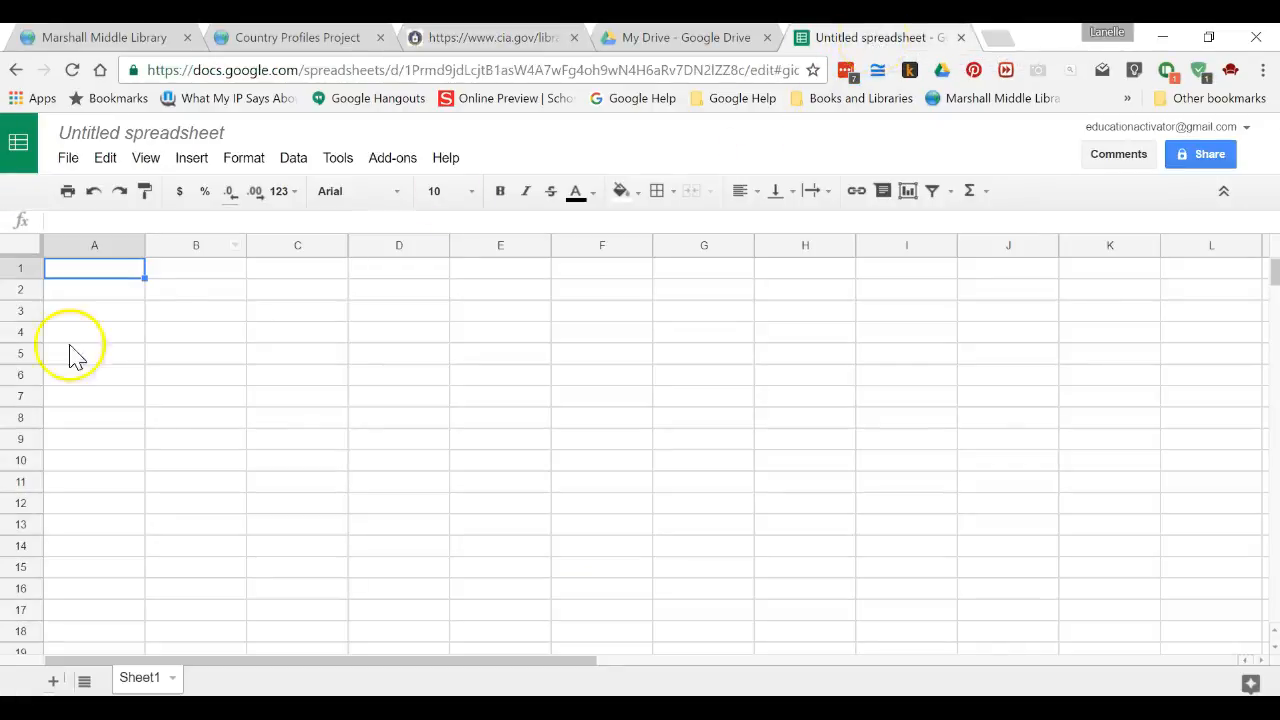
key(ctrl+v)
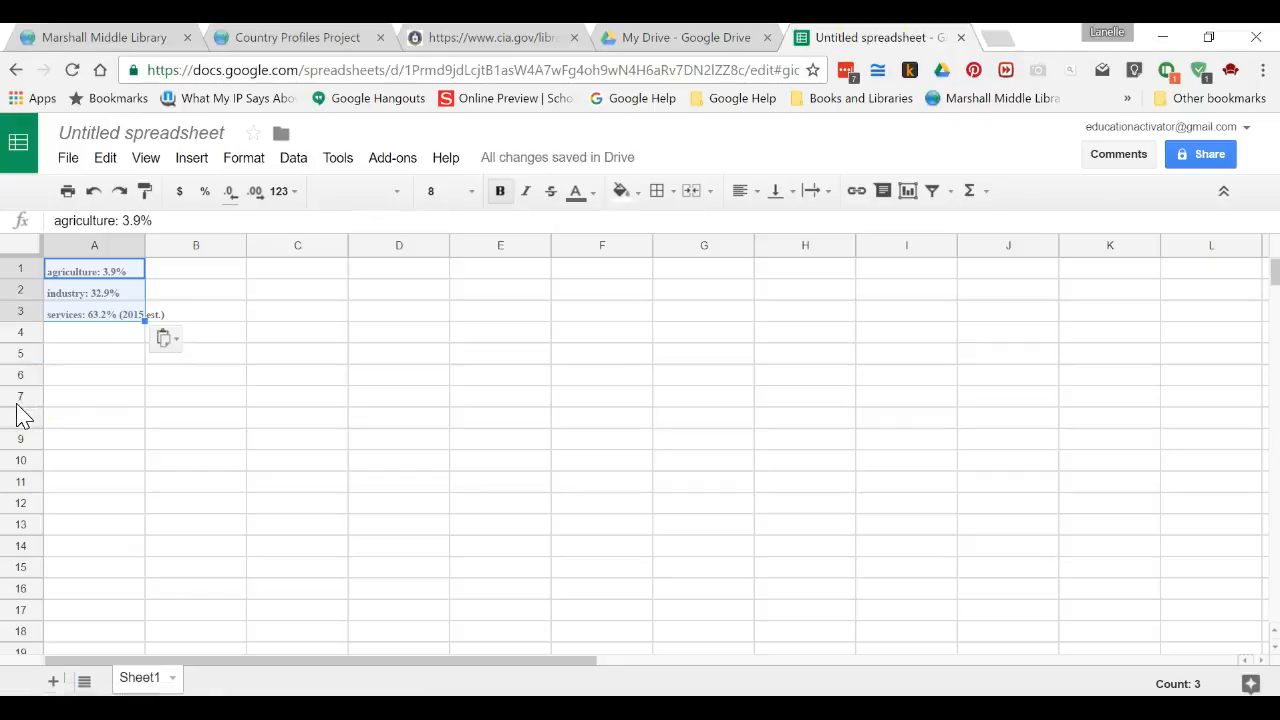
Split the pasted sector text into columns using a colon as the custom separator.
click(165, 340)
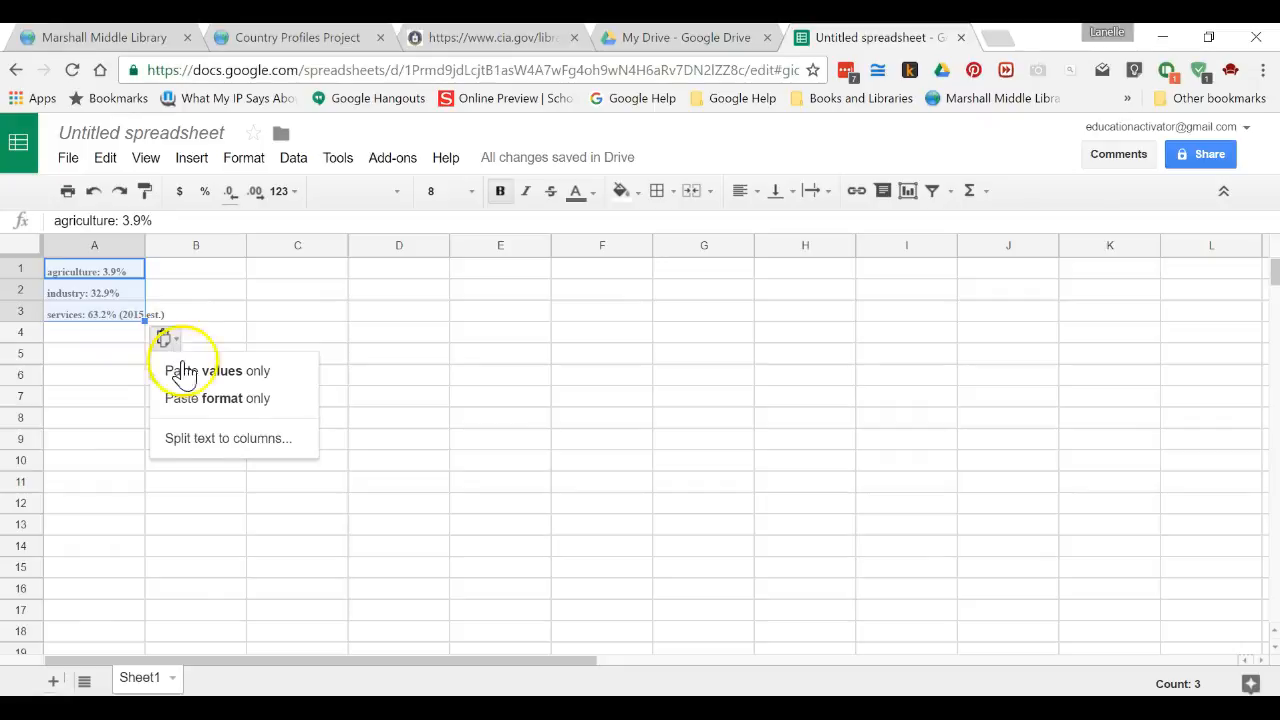
click(226, 446)
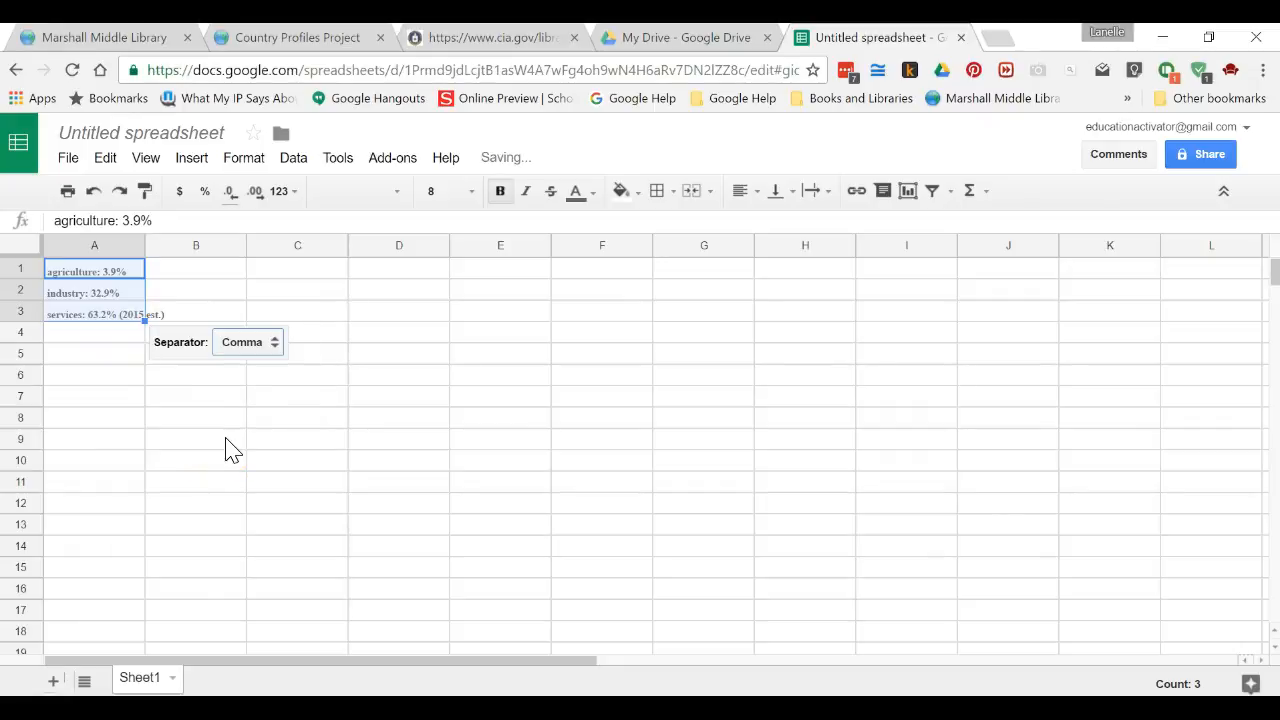
click(253, 345)
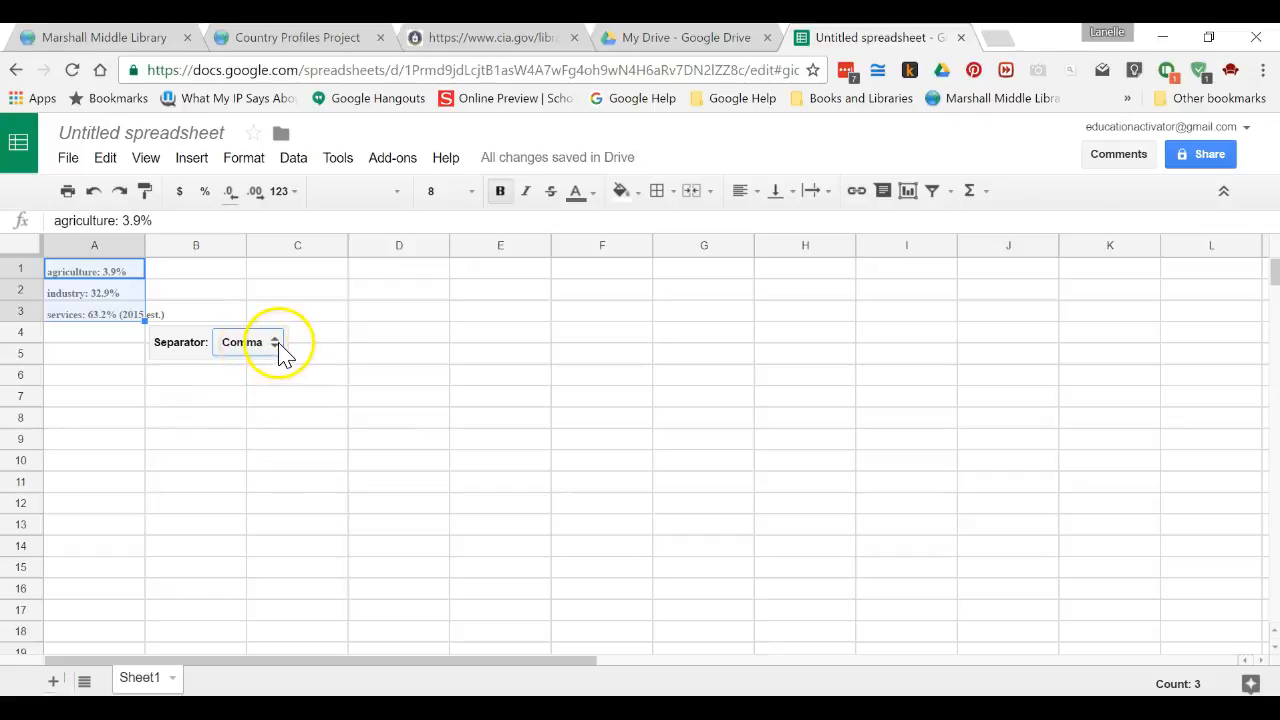
click(276, 346)
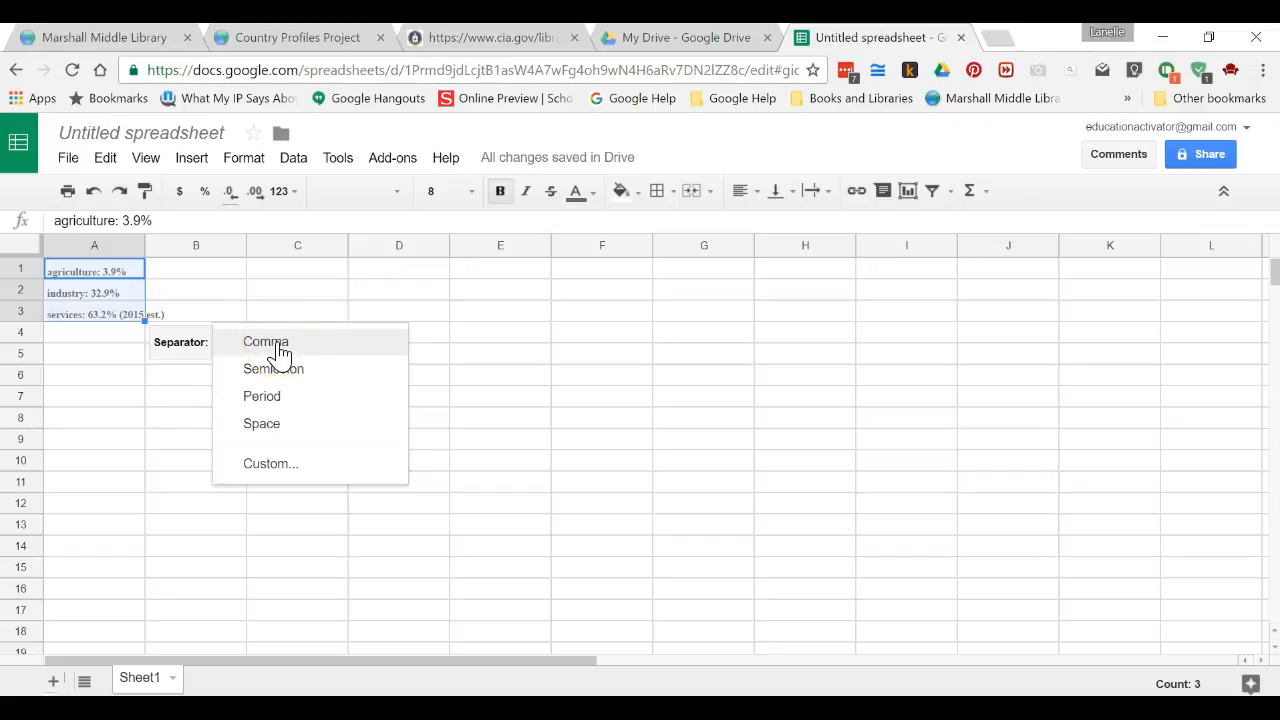
click(283, 466)
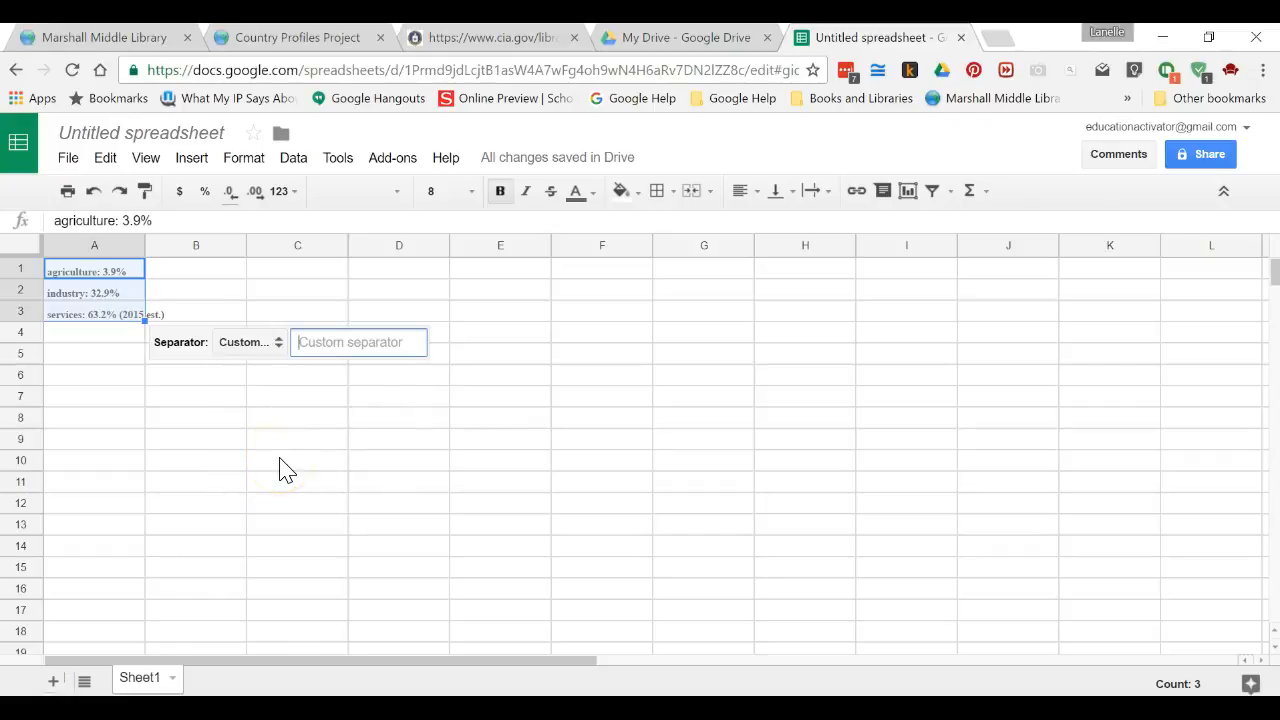
text(:)
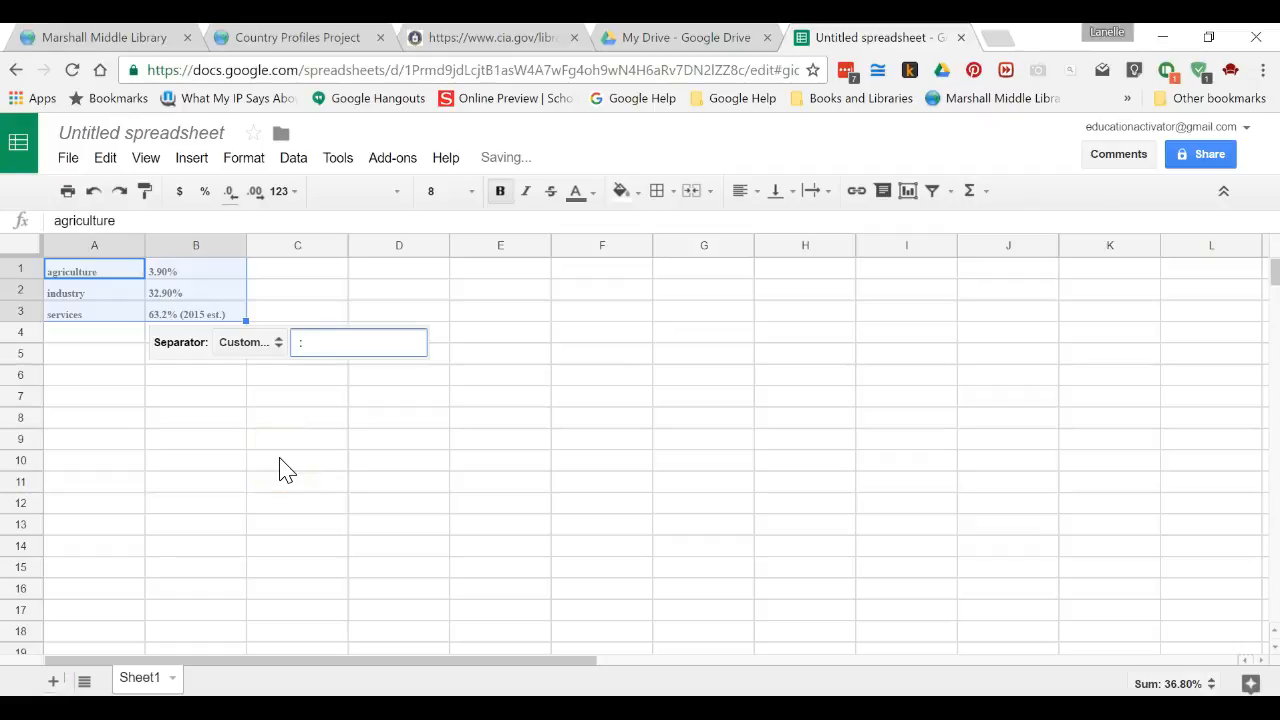
click(514, 578)
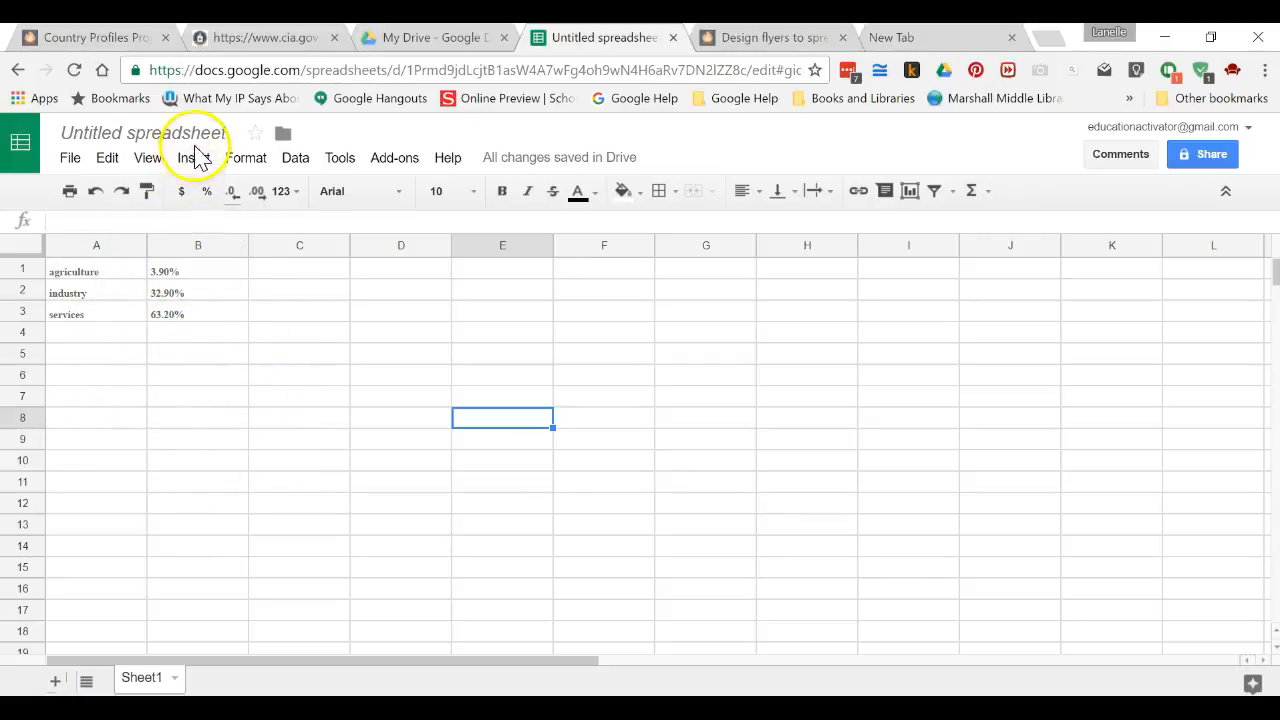
Rename the spreadsheet "GDP - composition, by sector of origin", copying the heading from the factbook page and leaving out its final colon.
click(299, 44)
click(306, 422)
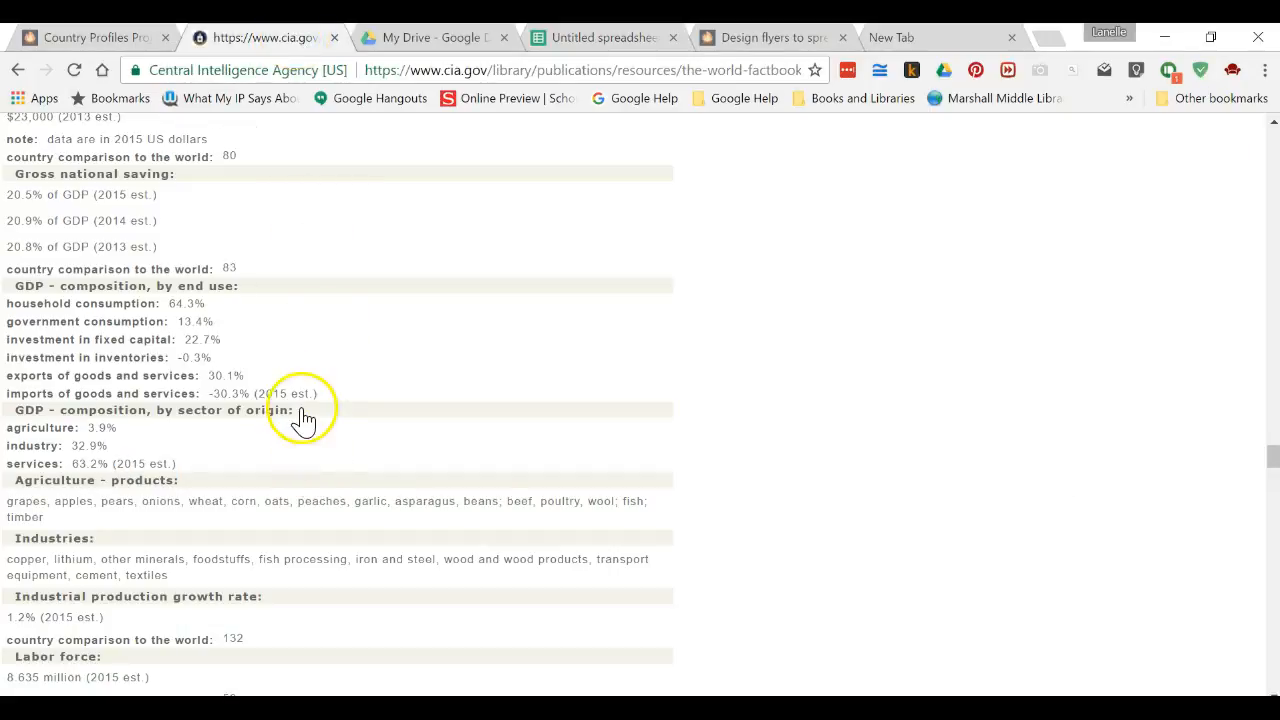
drag(290, 418, 163, 423)
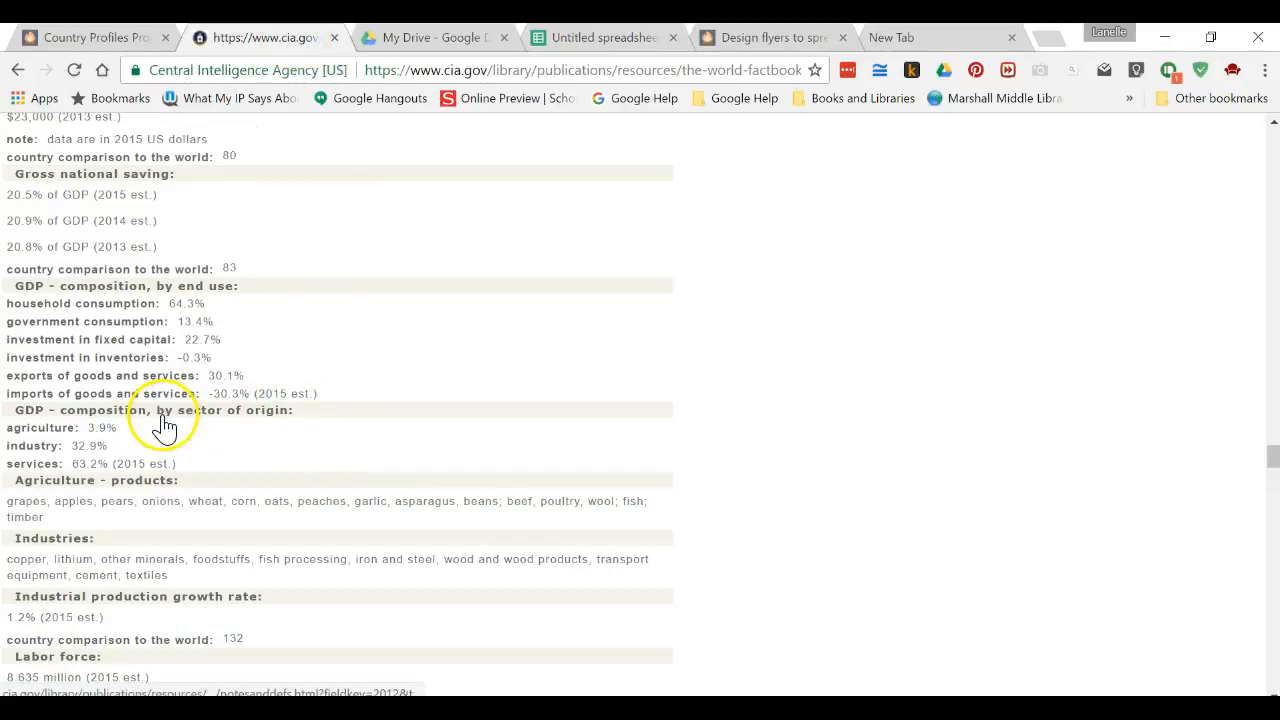
drag(318, 411, 27, 430)
key(ctrl+c)
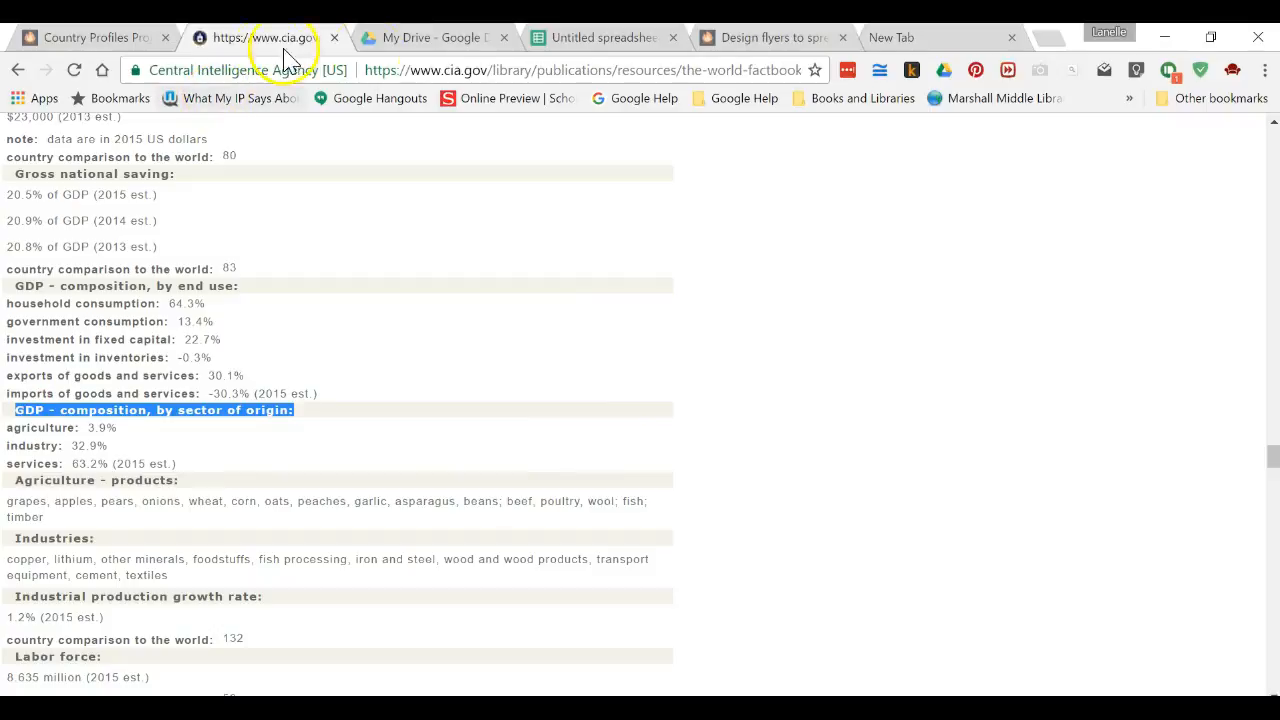
click(606, 40)
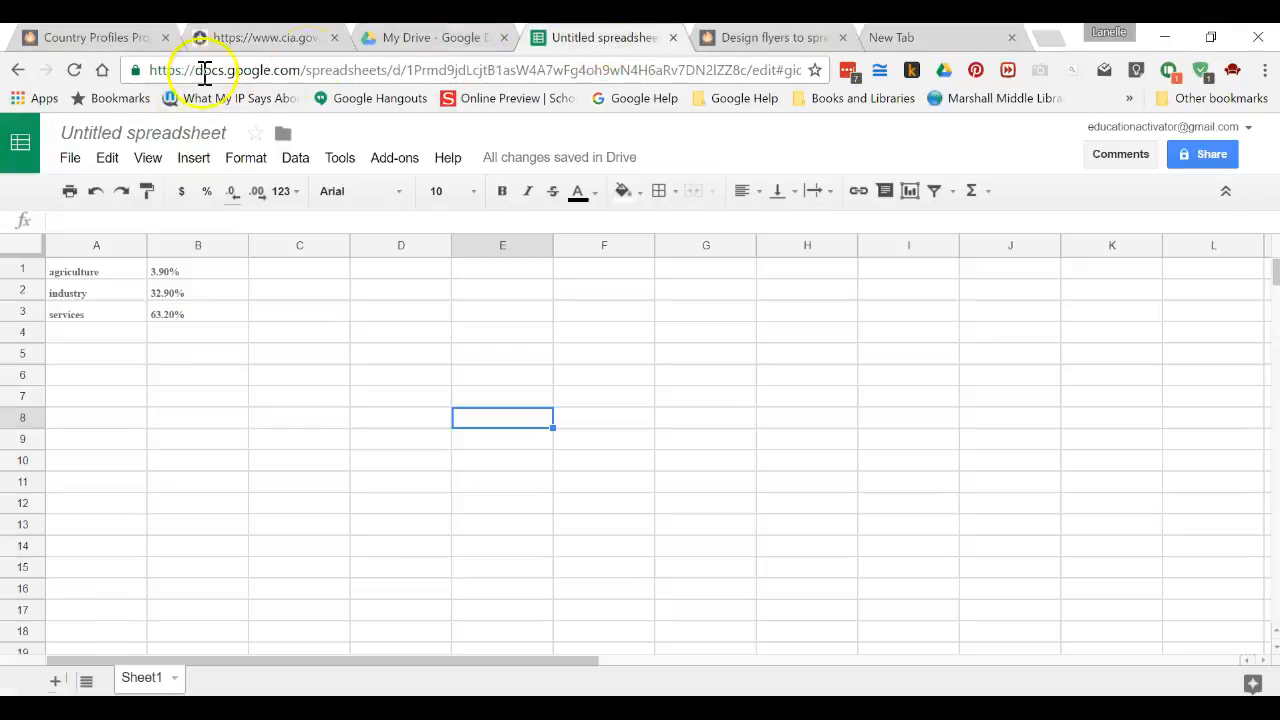
click(143, 133)
key(ctrl+v)
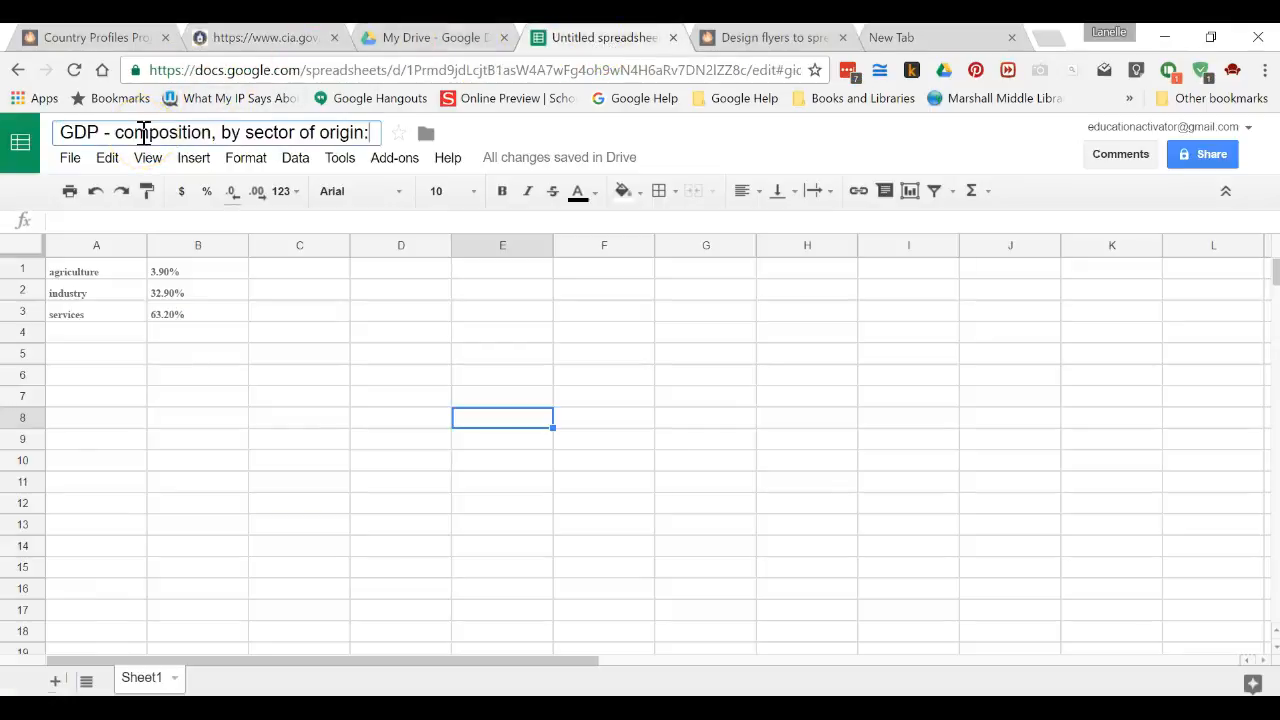
key(BackSpace)
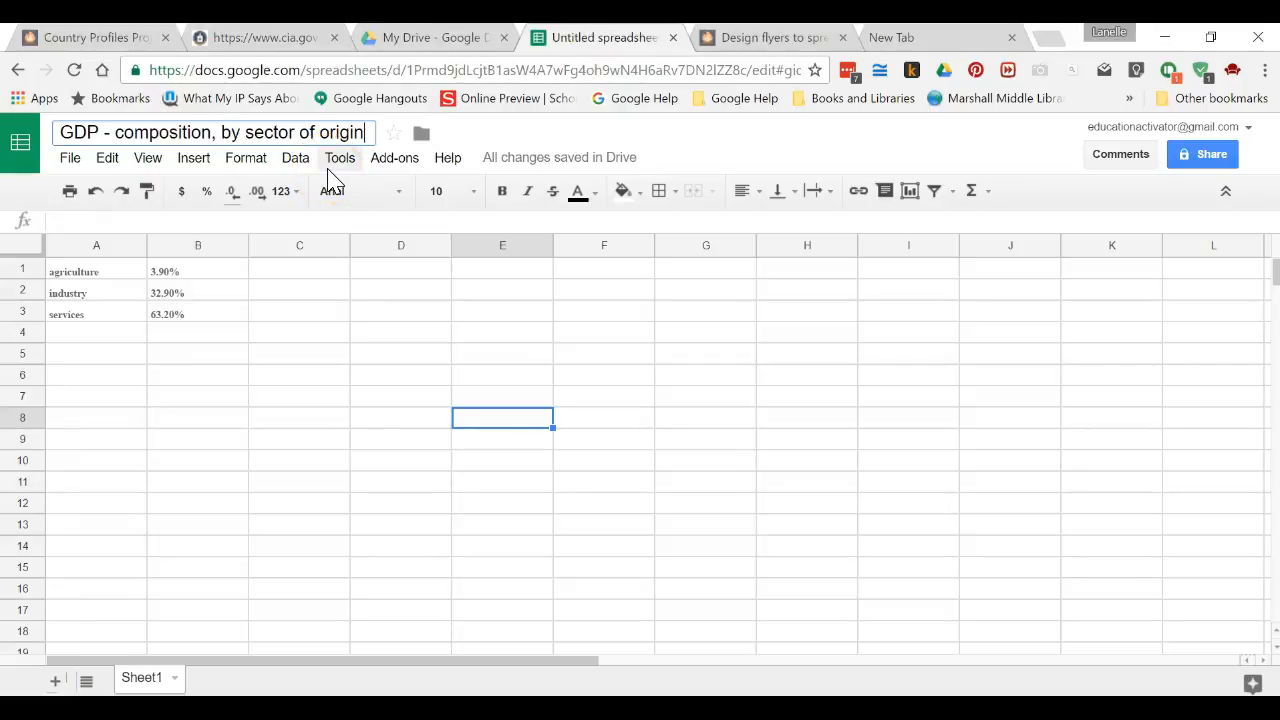
click(232, 357)
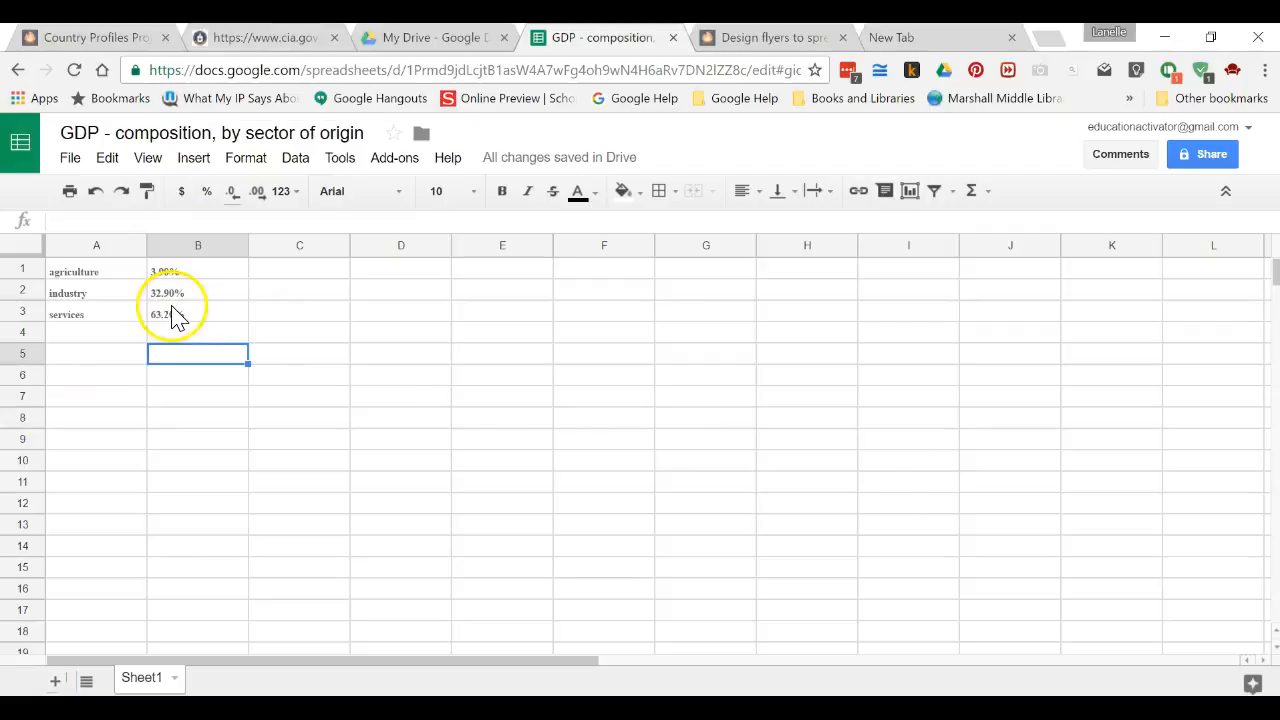
Open Explore for the entire sheet and examine the suggested pie and bar charts of the sector data.
click(1253, 684)
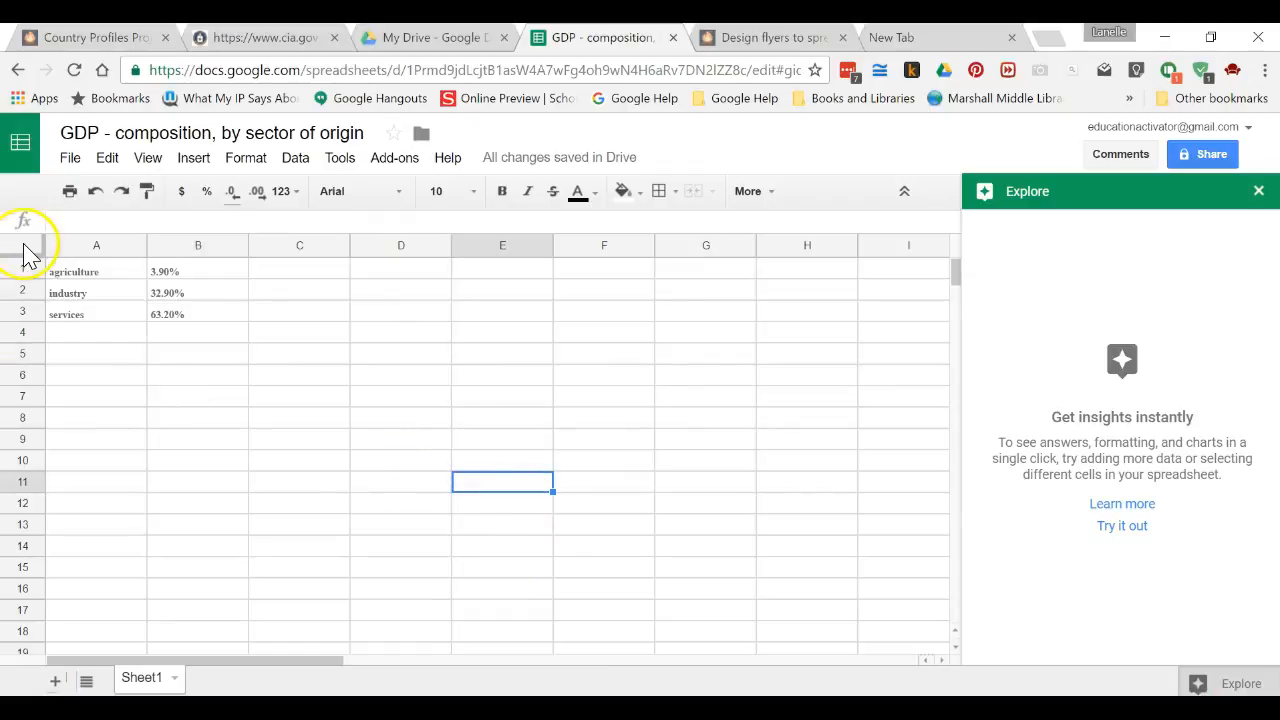
click(23, 245)
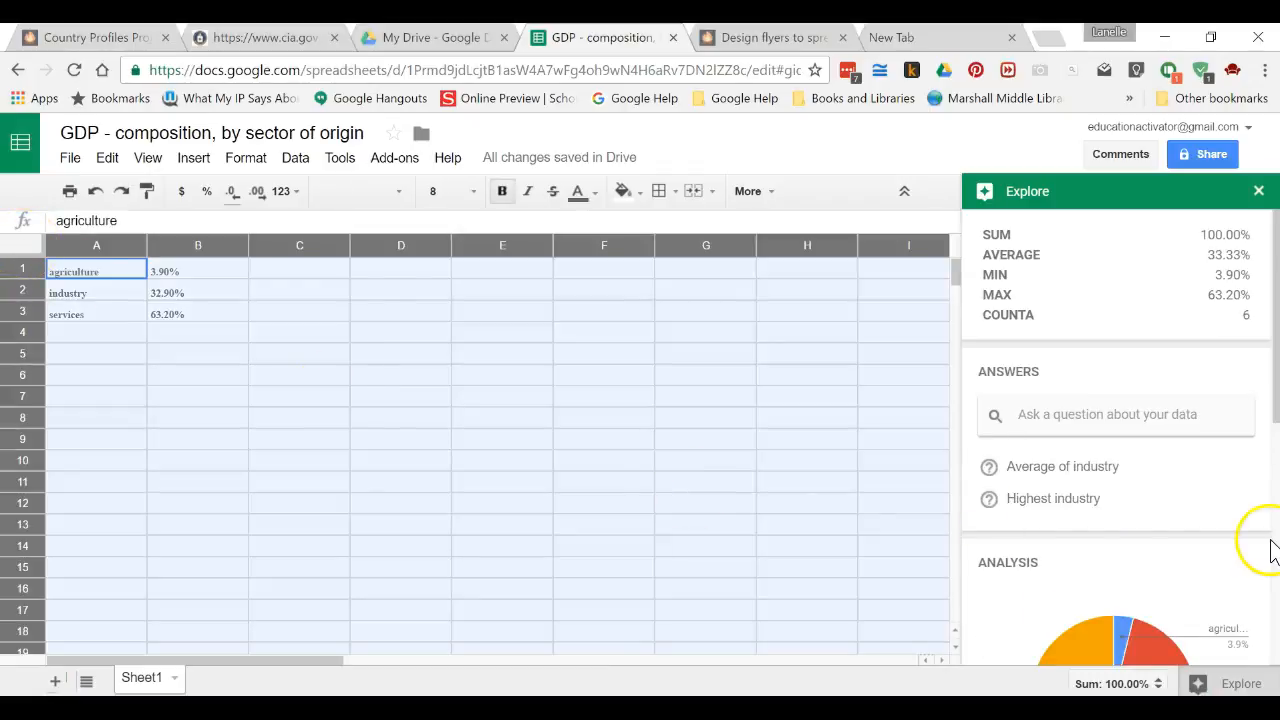
scroll(1171, 506, down, 2)
scroll(1173, 500, down, 6)
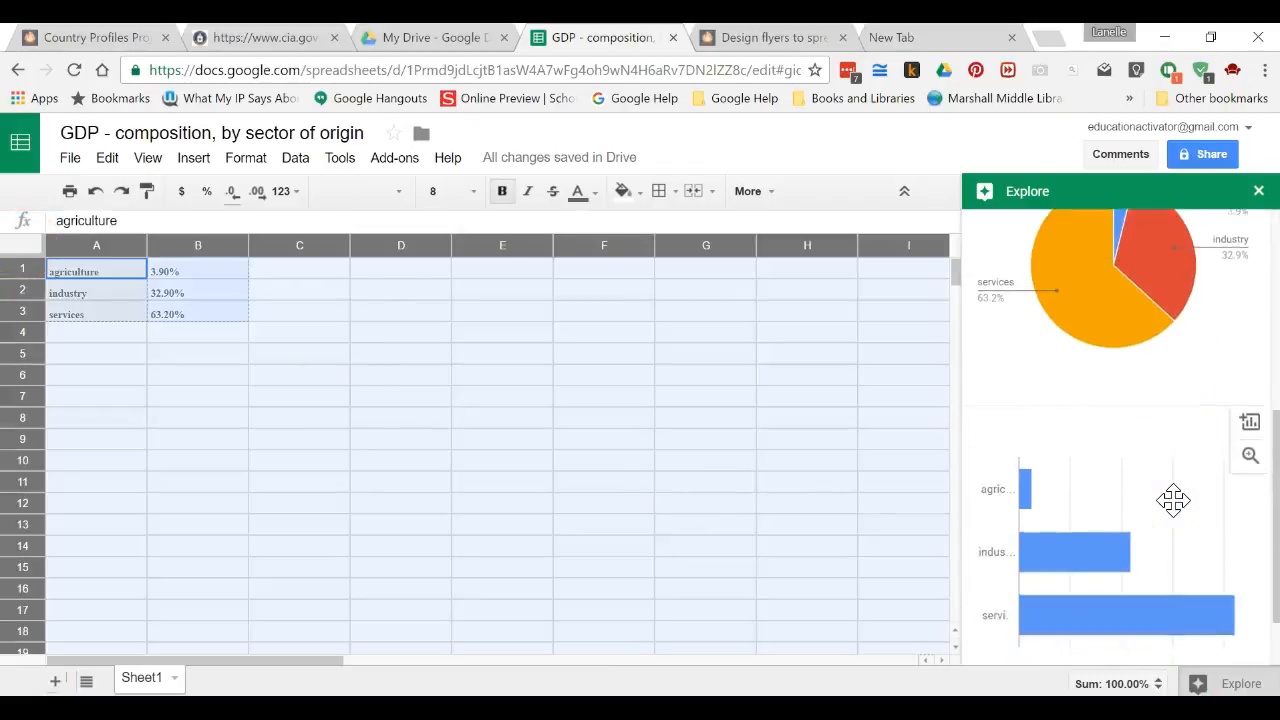
scroll(1173, 500, up, 3)
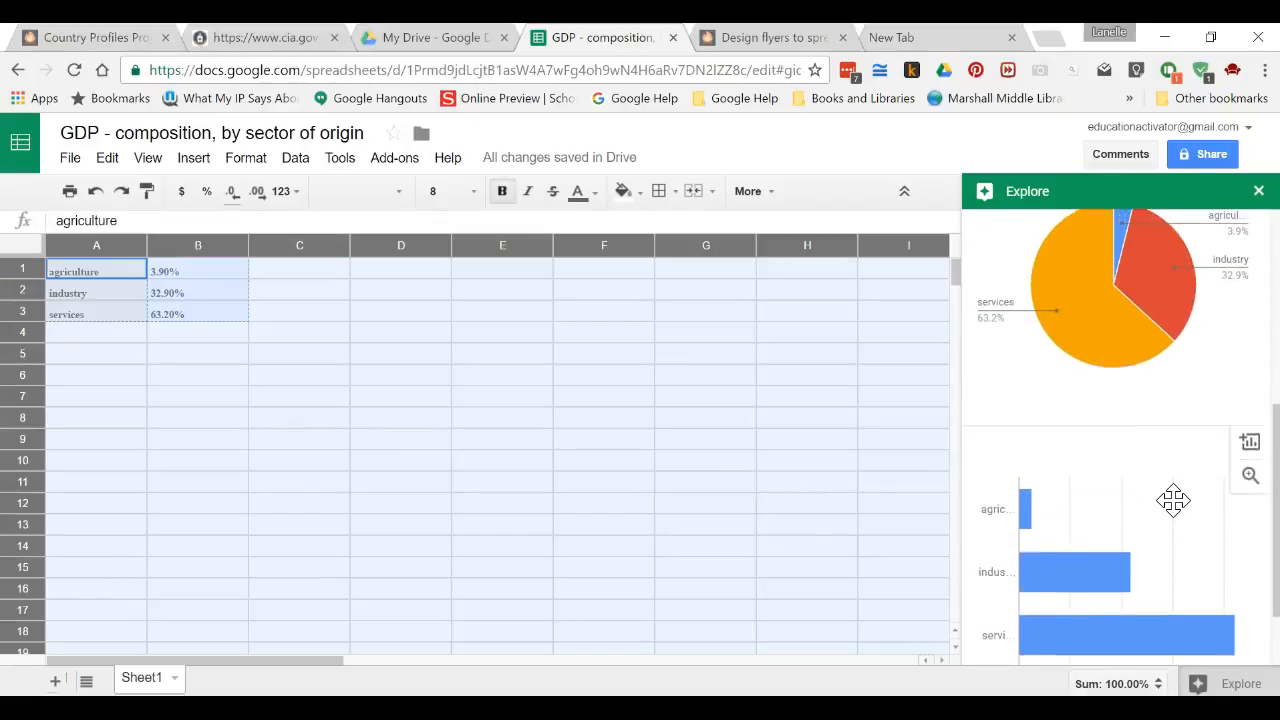
click(1115, 390)
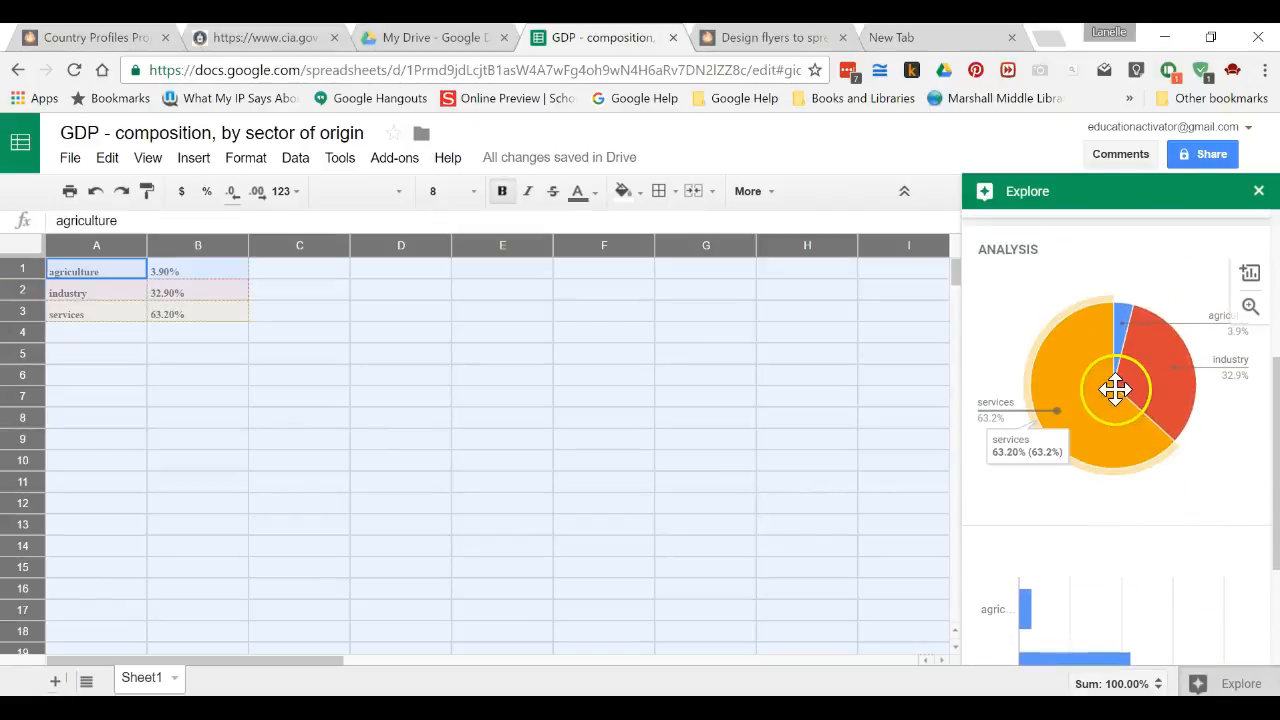
scroll(1100, 550, down, 2)
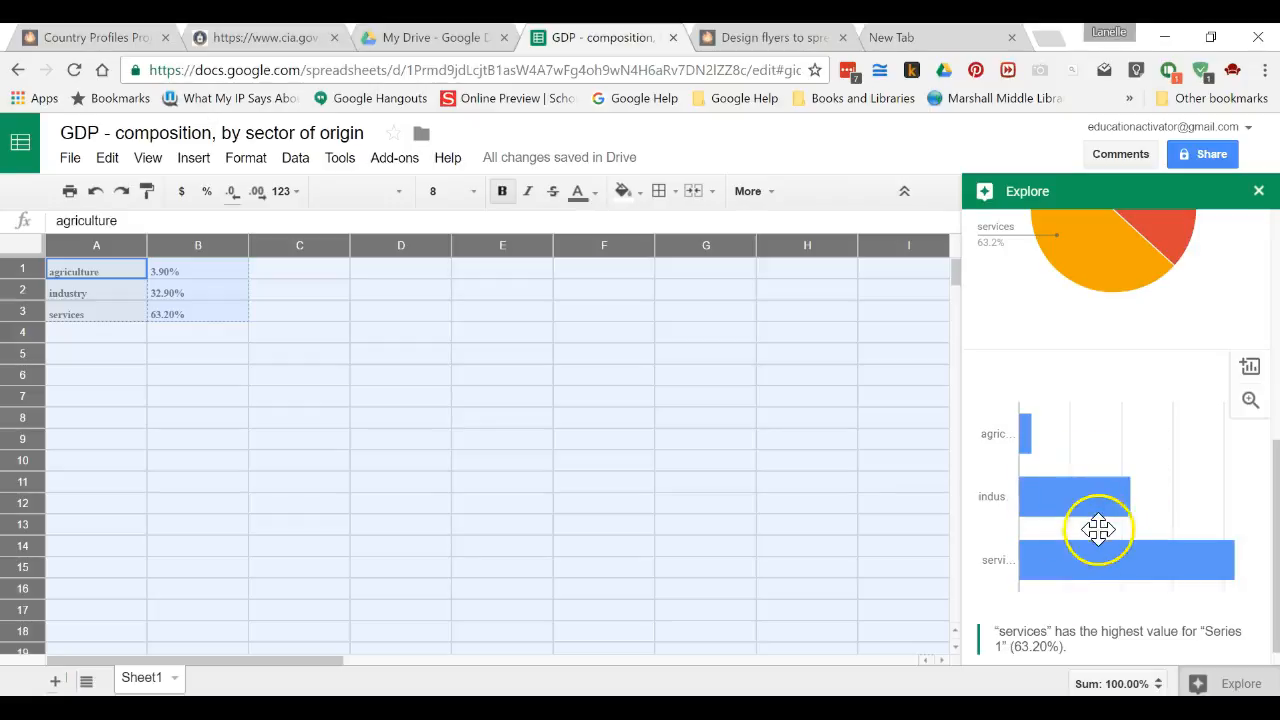
scroll(1132, 538, up, 3)
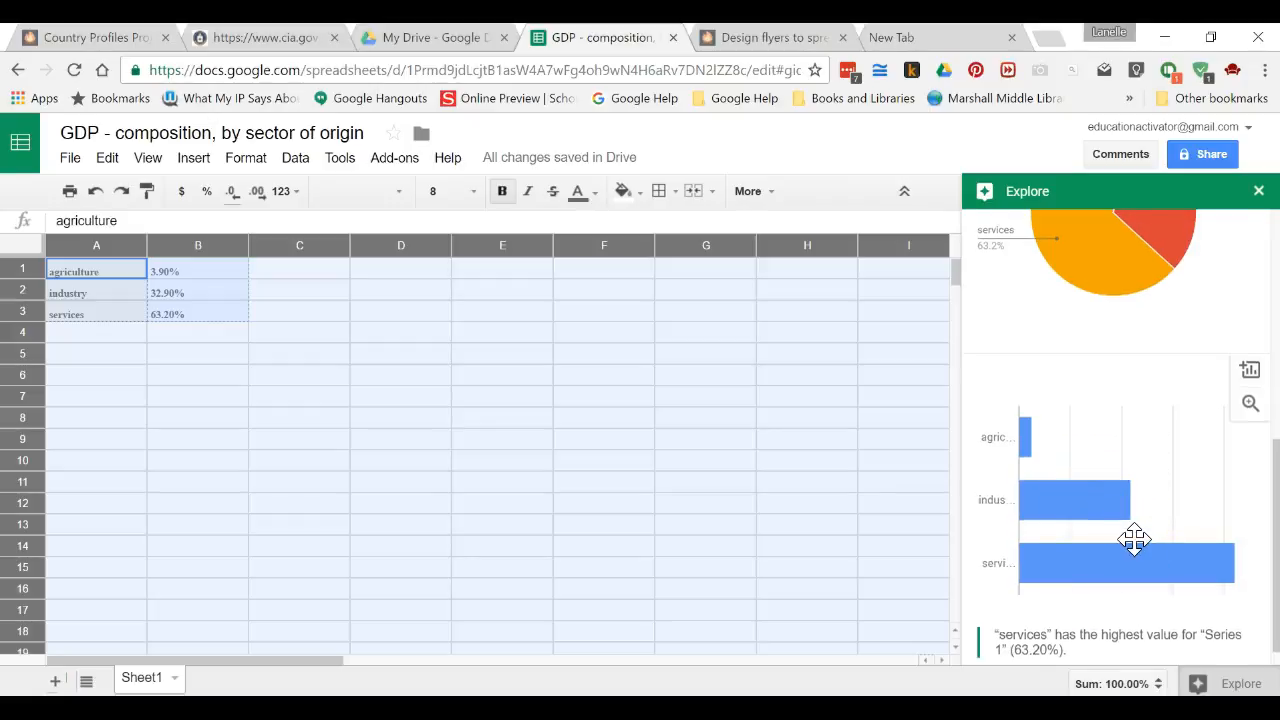
Insert the suggested pie chart into the sheet below the sector data and close Explore.
drag(1109, 509, 443, 524)
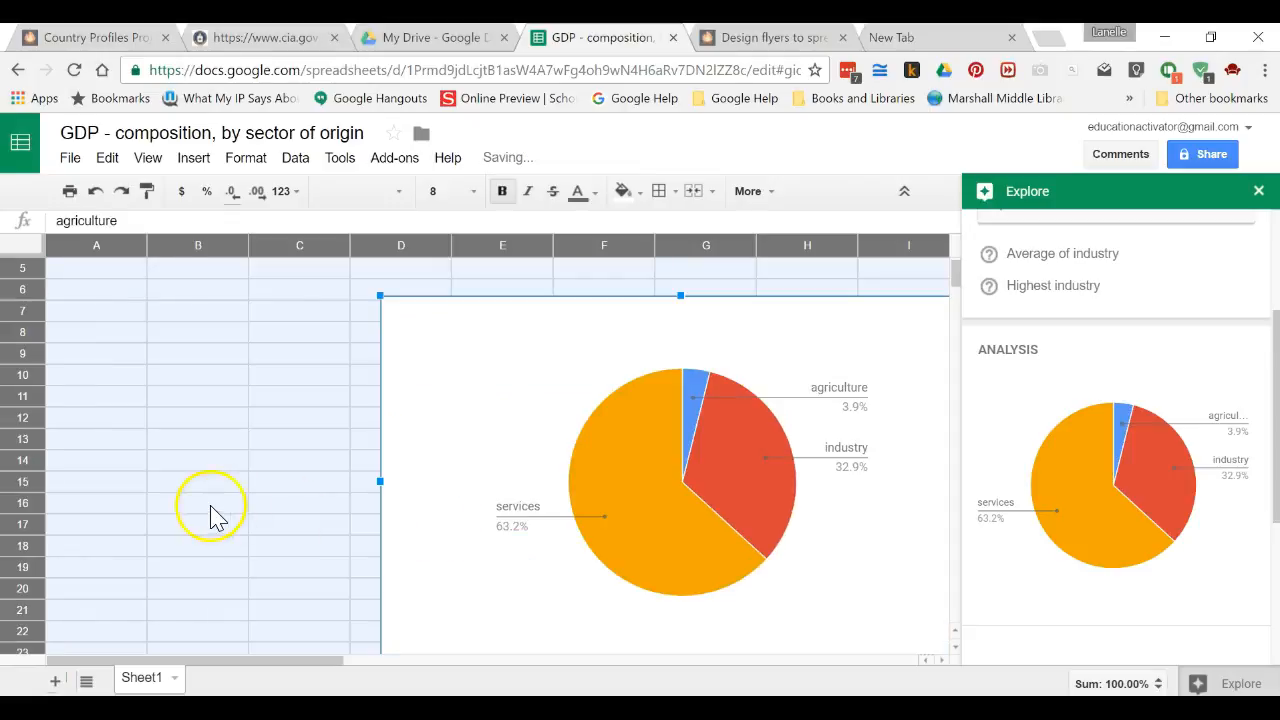
click(1259, 191)
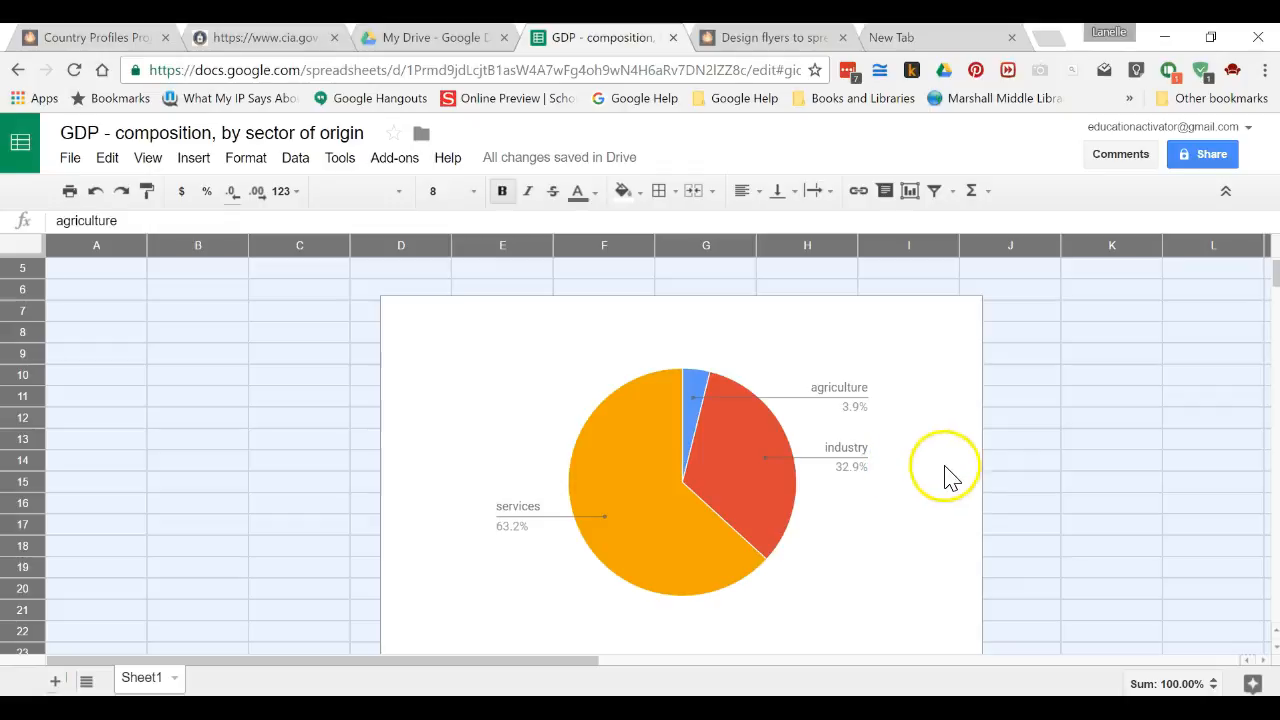
Open the pie chart's advanced editing and give it the title "Chile GDP - composition, by sector of origin", without a final colon.
click(857, 560)
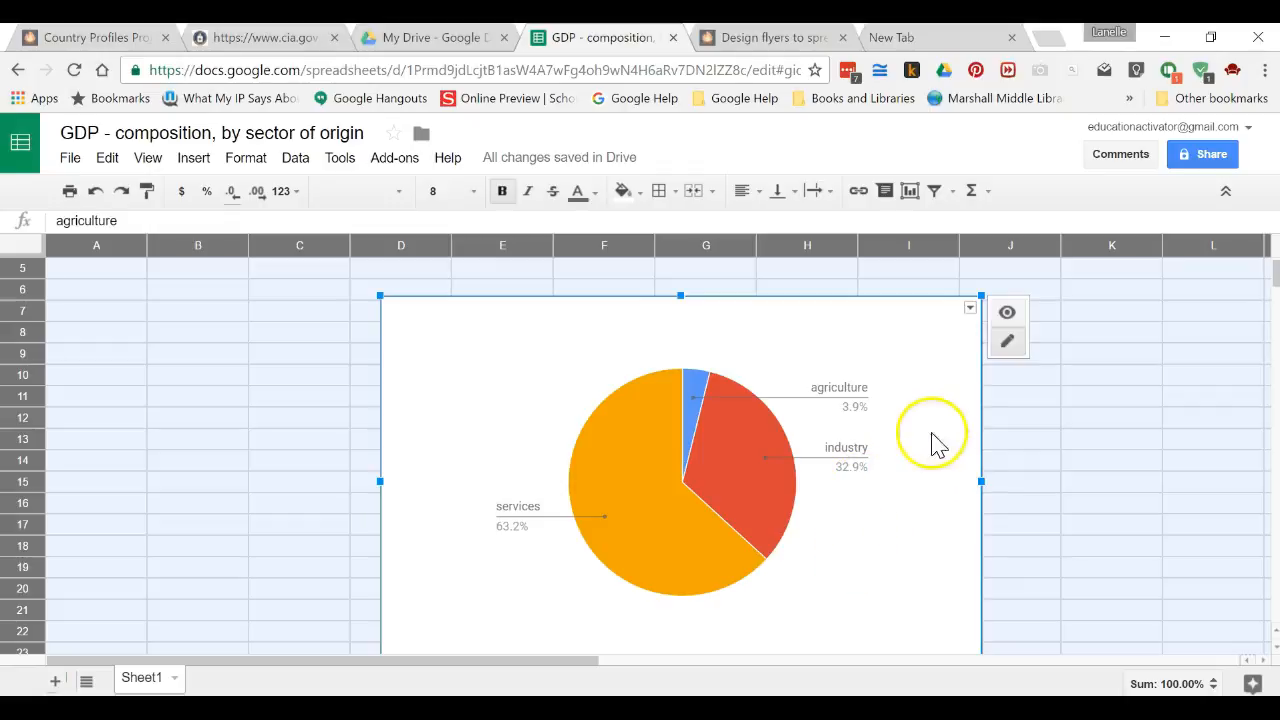
click(970, 310)
click(908, 348)
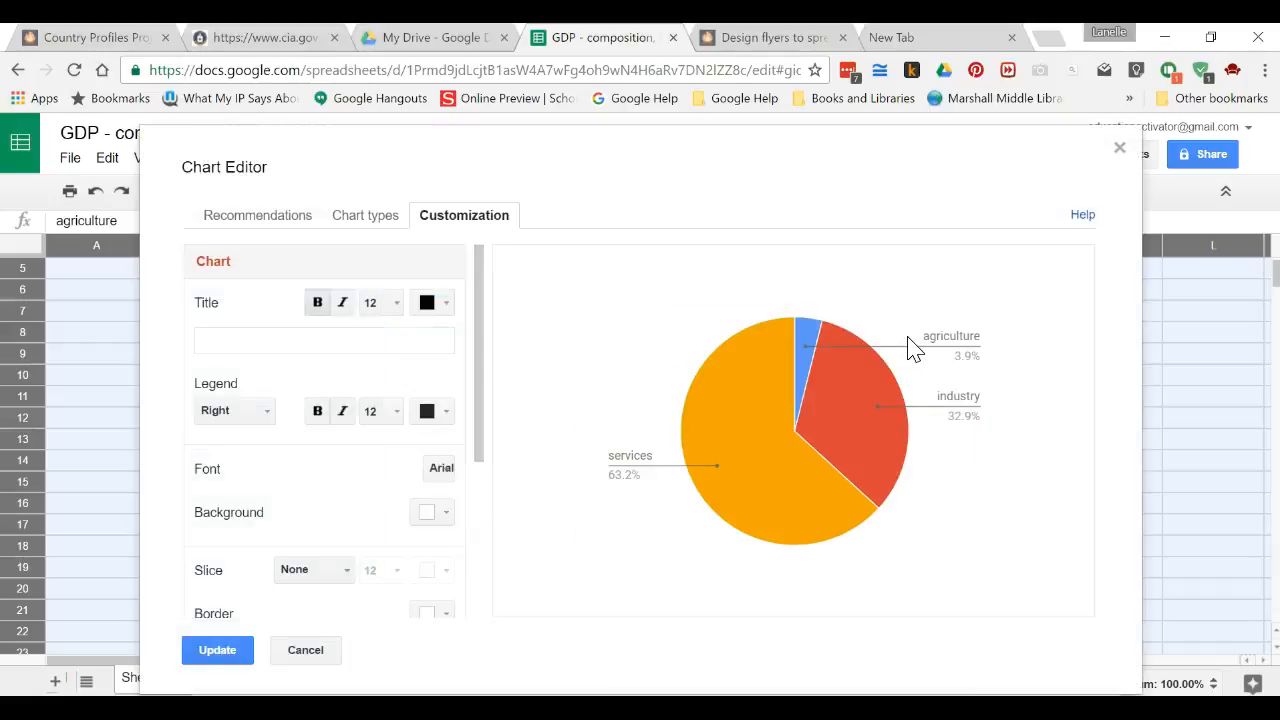
click(372, 338)
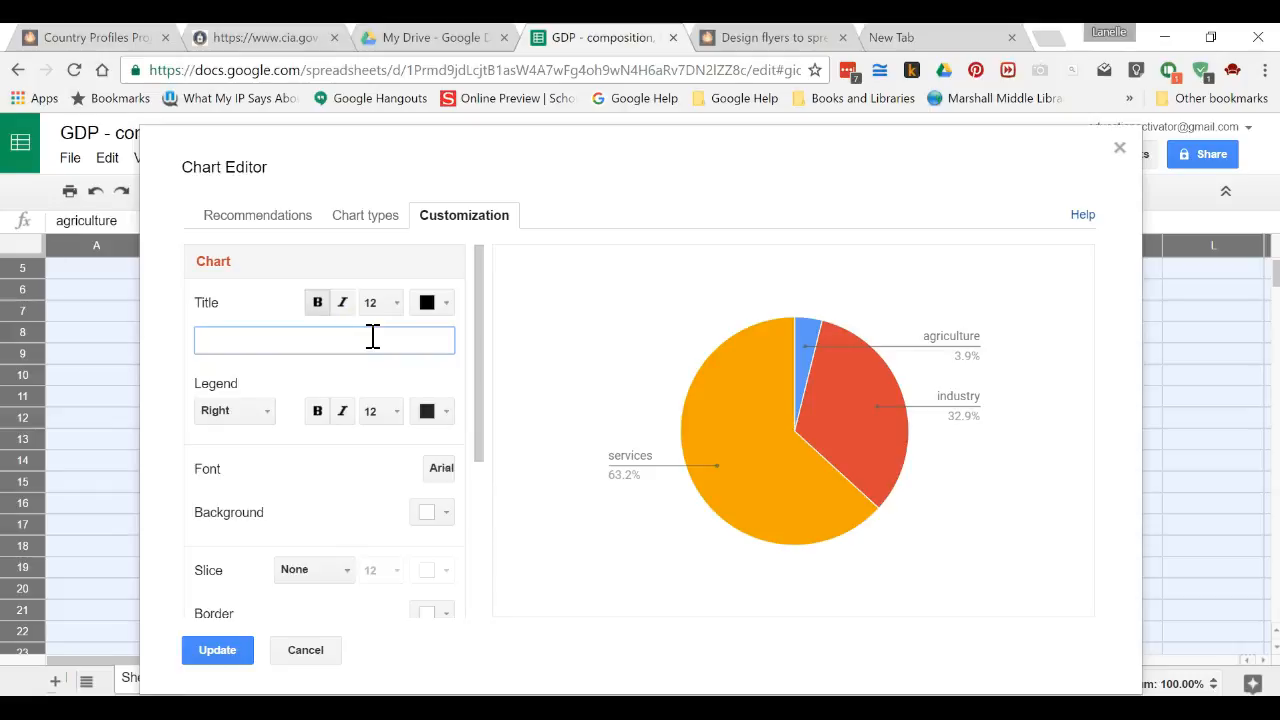
key(ctrl+v)
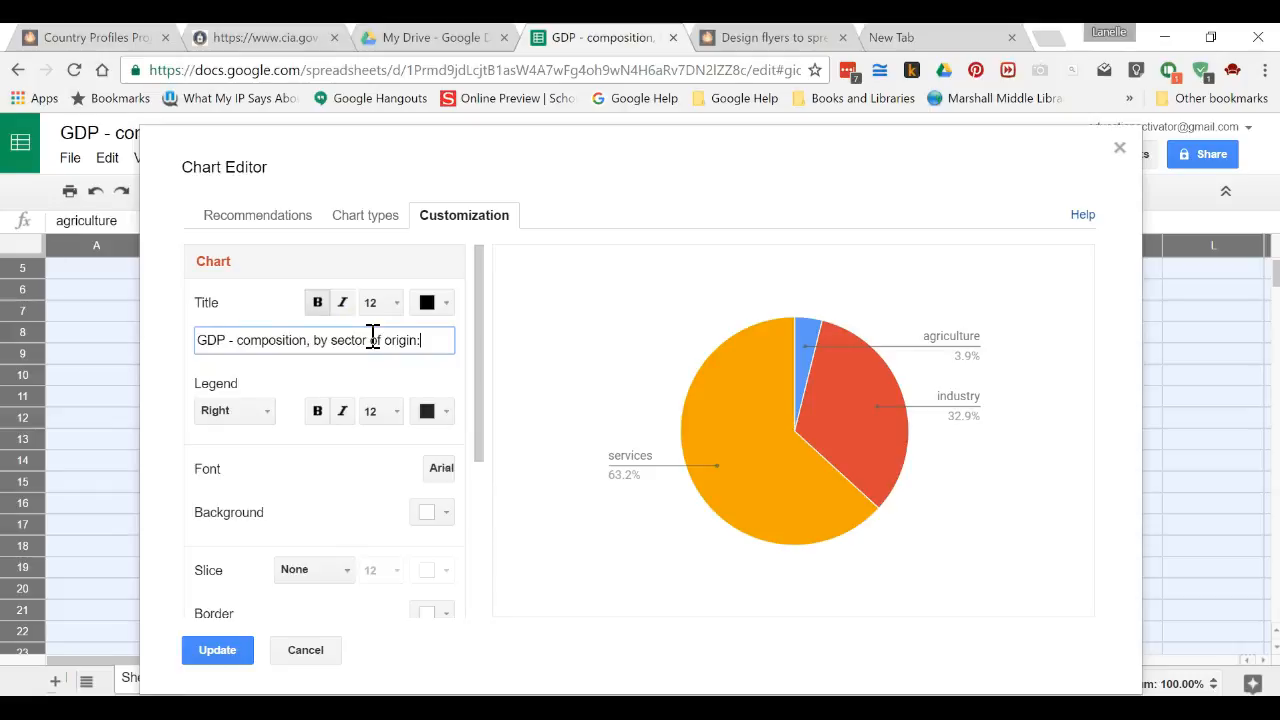
click(438, 343)
click(203, 344)
text(Chile)
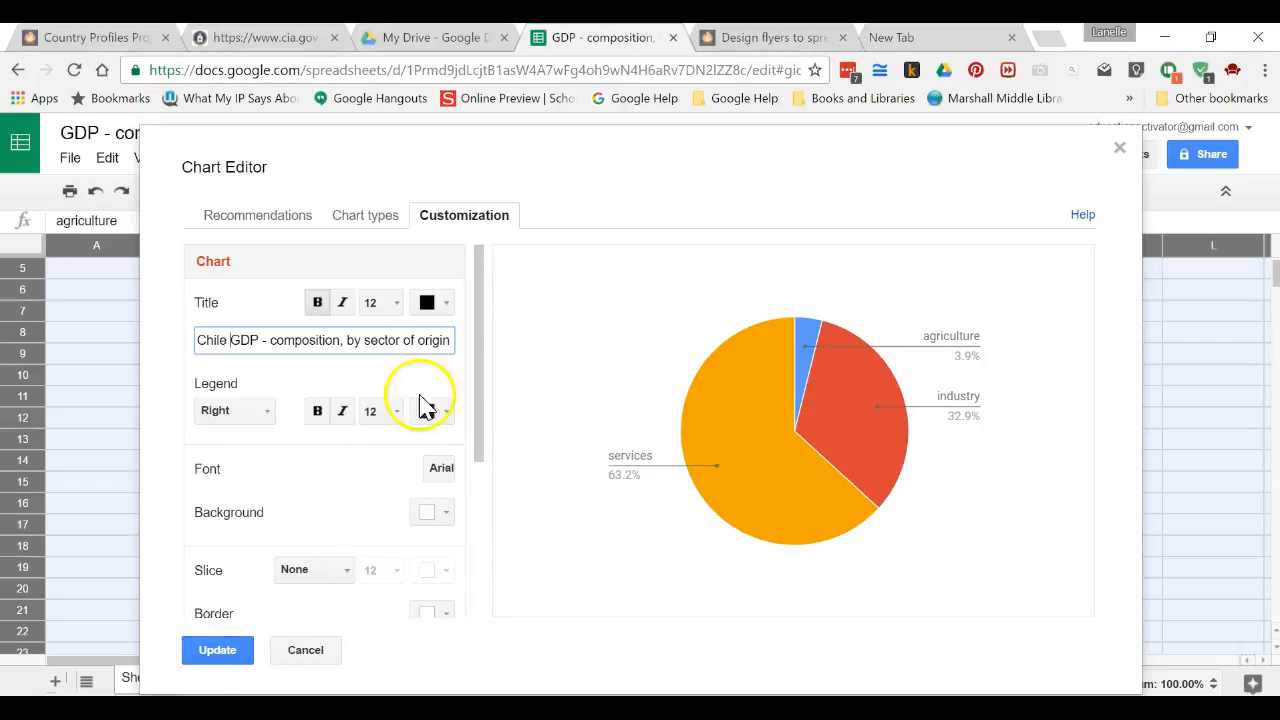
drag(486, 343, 497, 298)
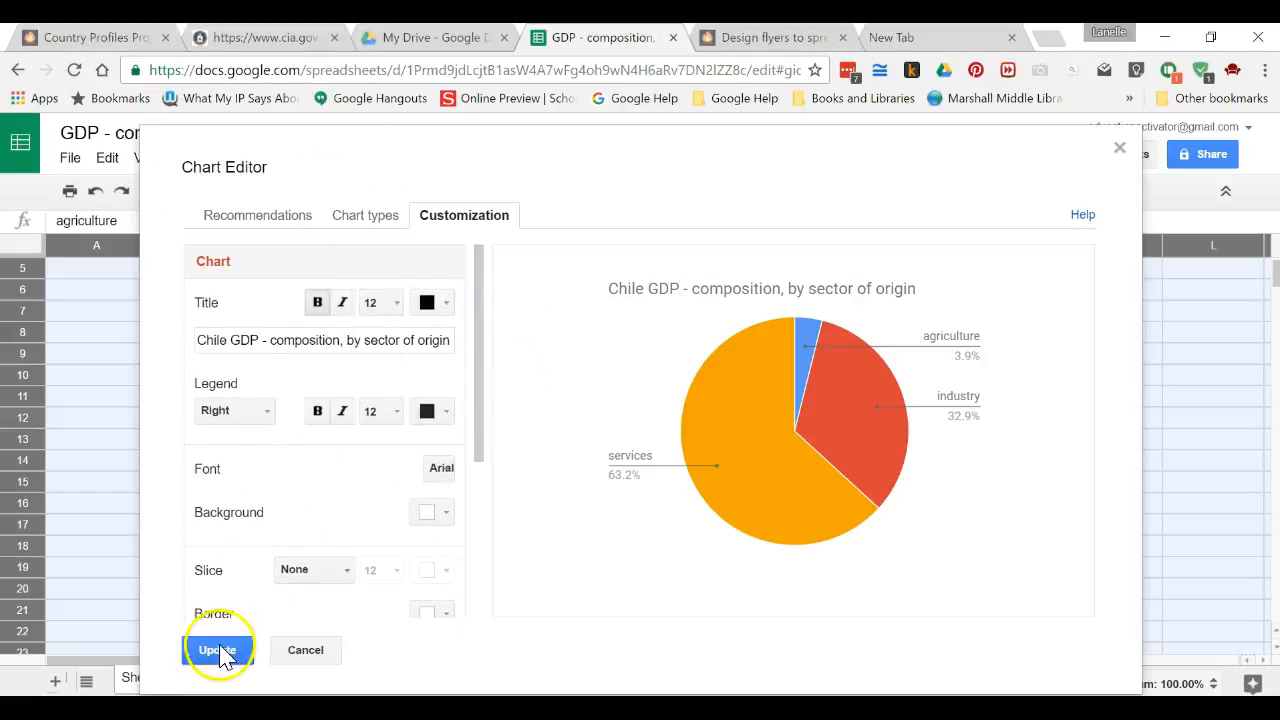
Change the chart type to the 3D pie and update the chart in the sheet.
click(370, 222)
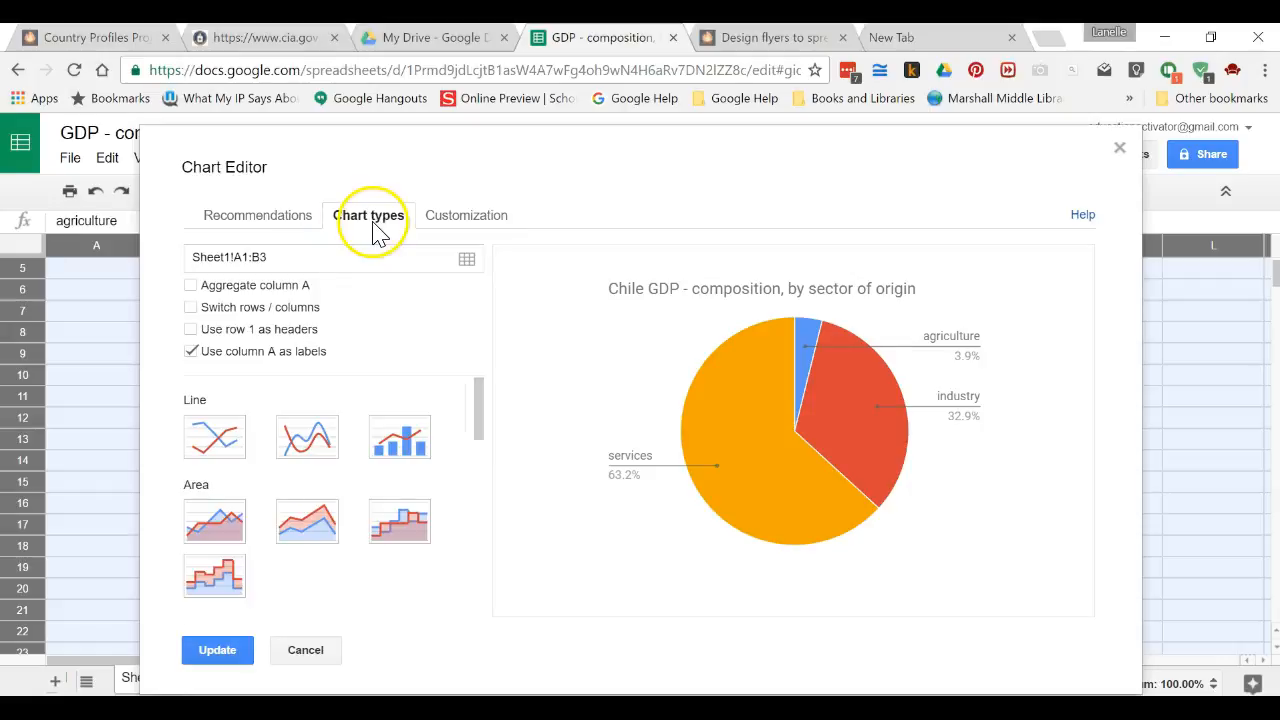
drag(480, 418, 457, 514)
click(412, 545)
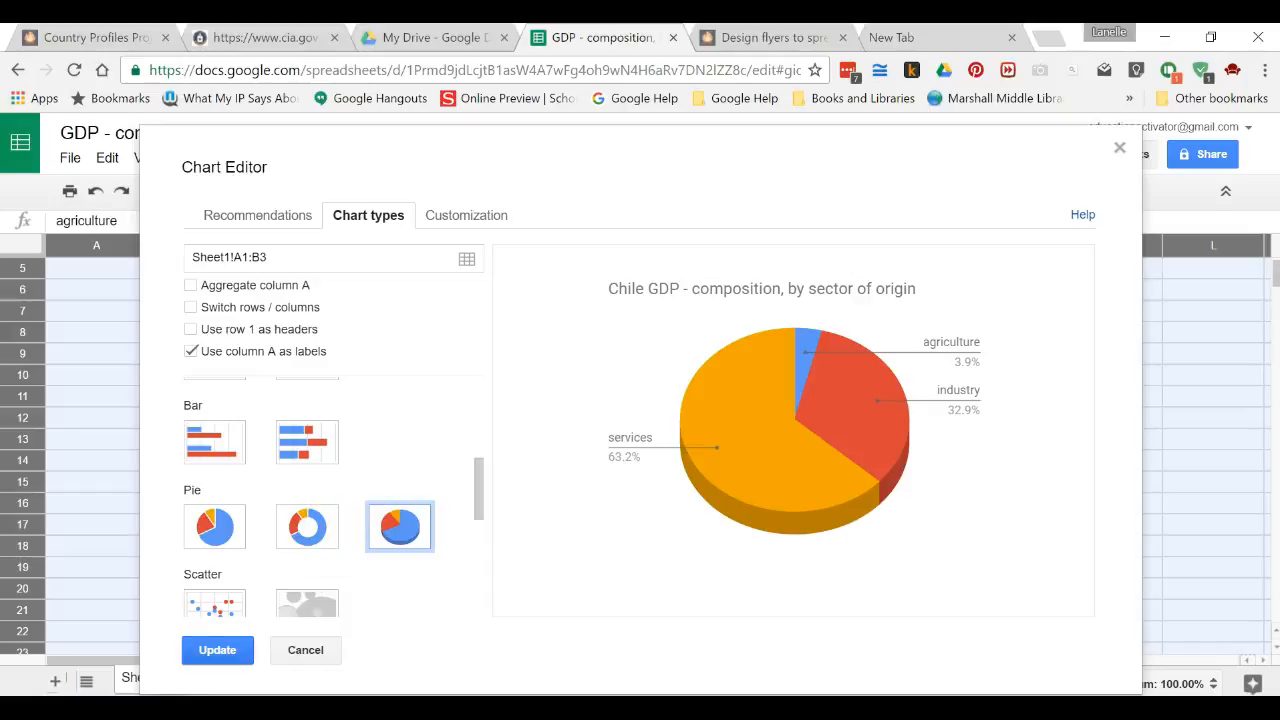
click(217, 652)
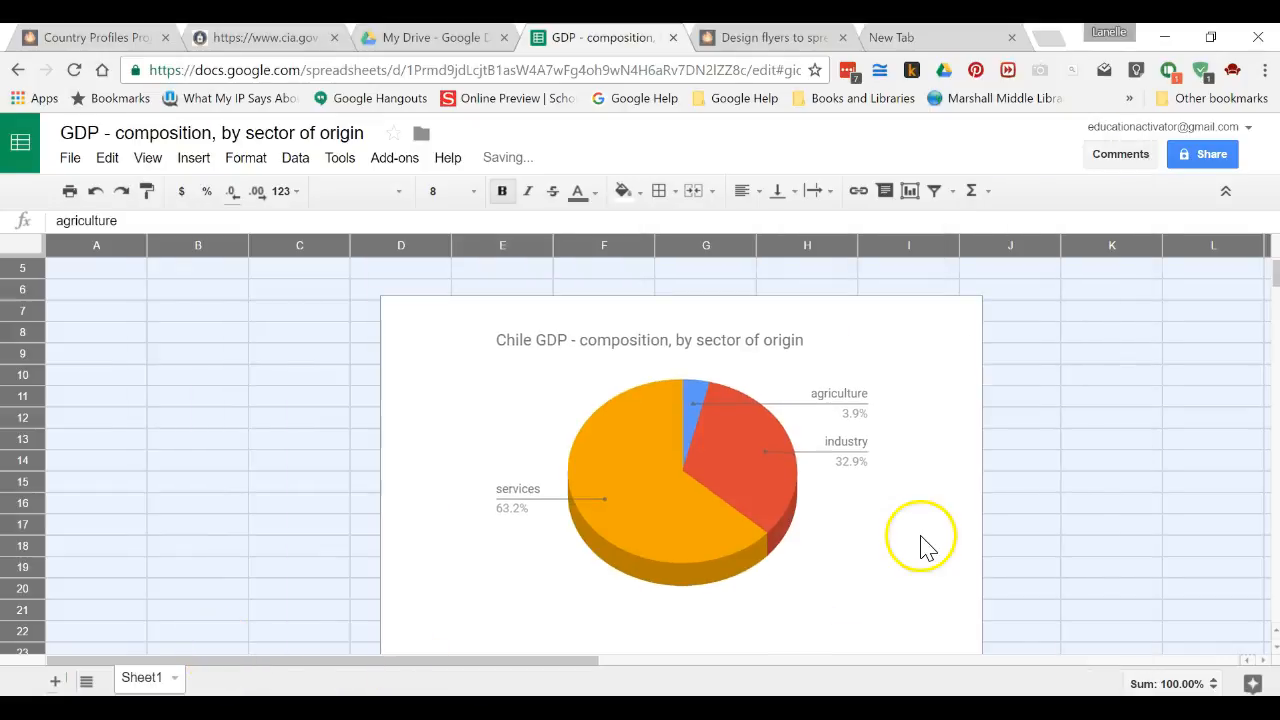
Move the Chile GDP pie chart to its own sheet and select its chart area there.
click(510, 362)
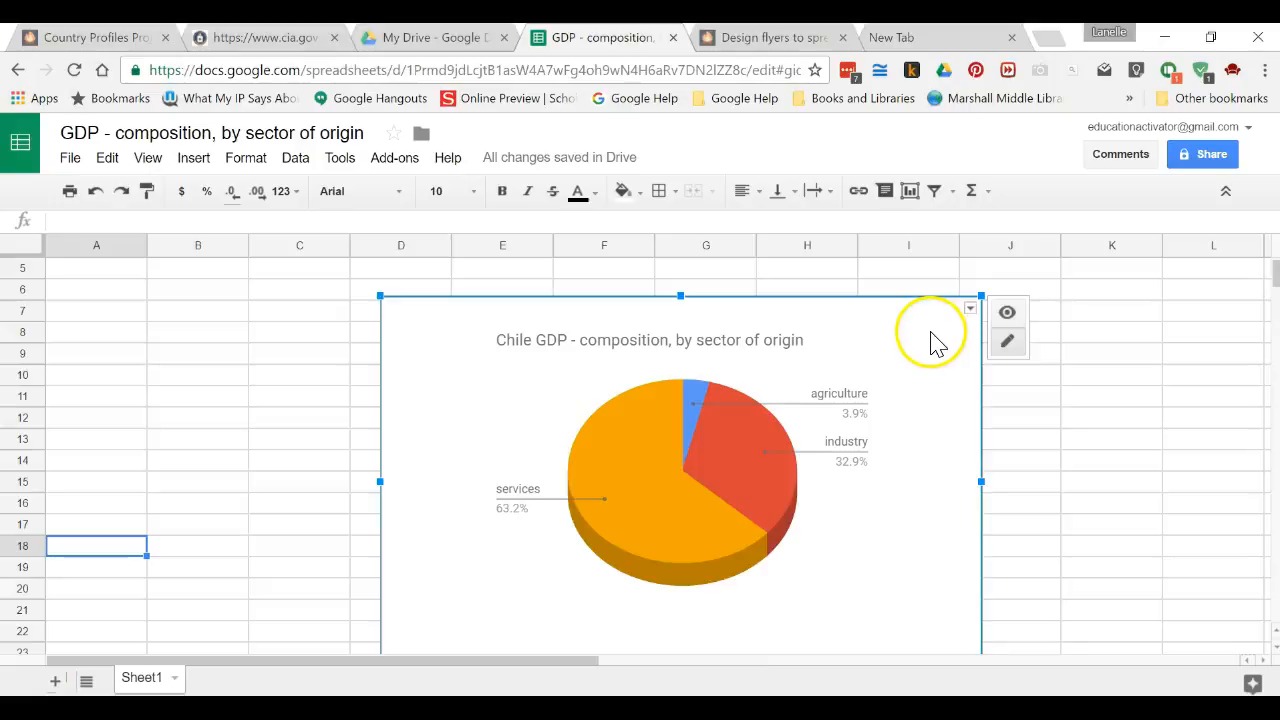
click(970, 309)
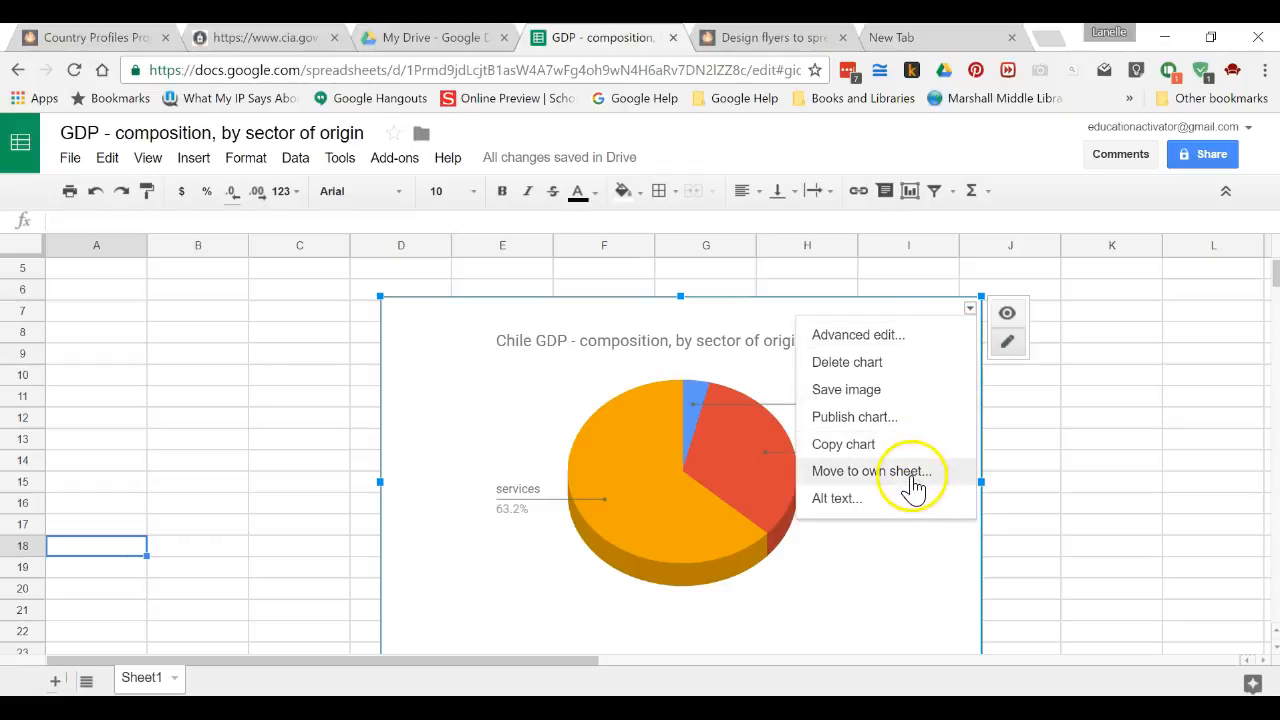
click(913, 483)
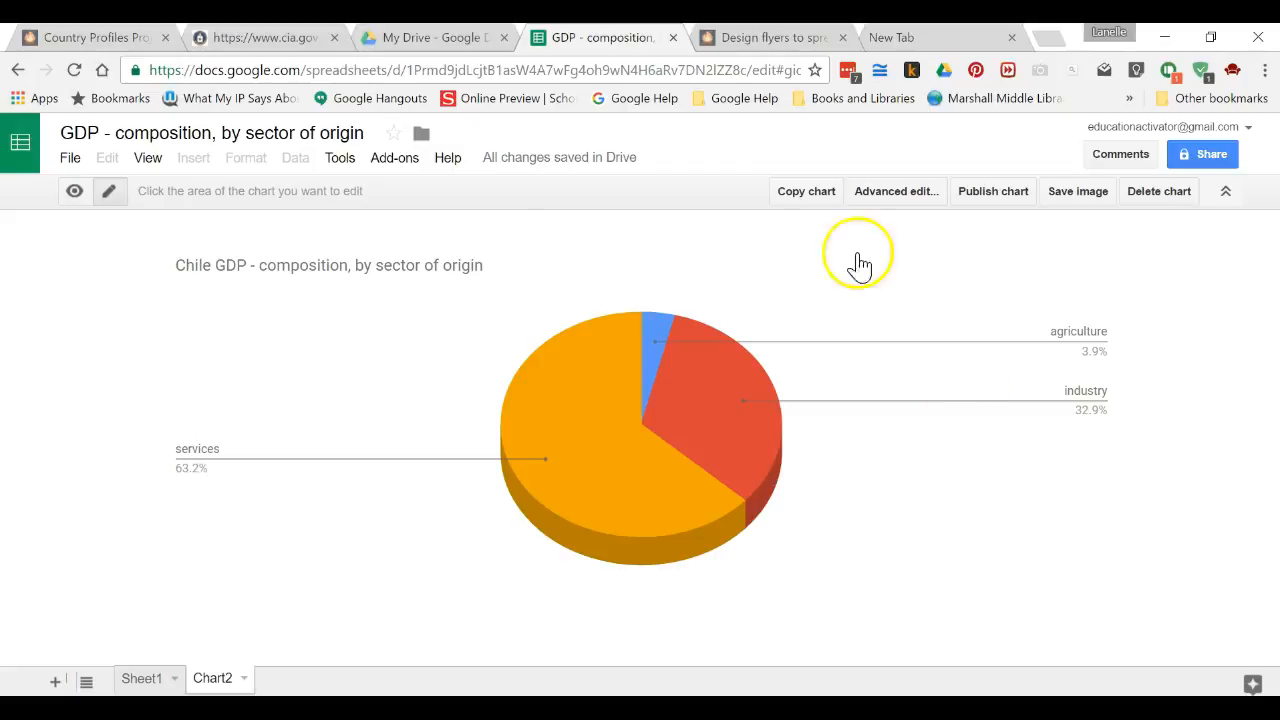
click(902, 532)
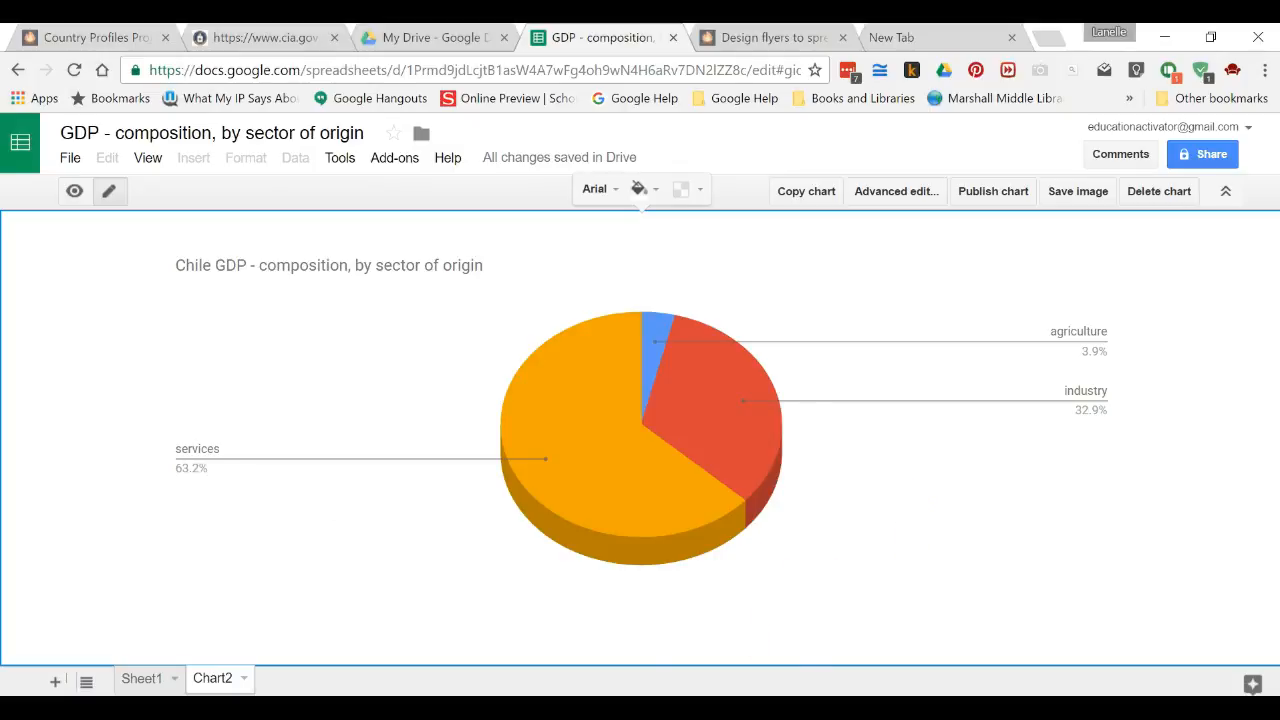
Switch to the sticky note and highlight the second data category, "Labor force - by occupation:".
click(590, 560)
click(726, 446)
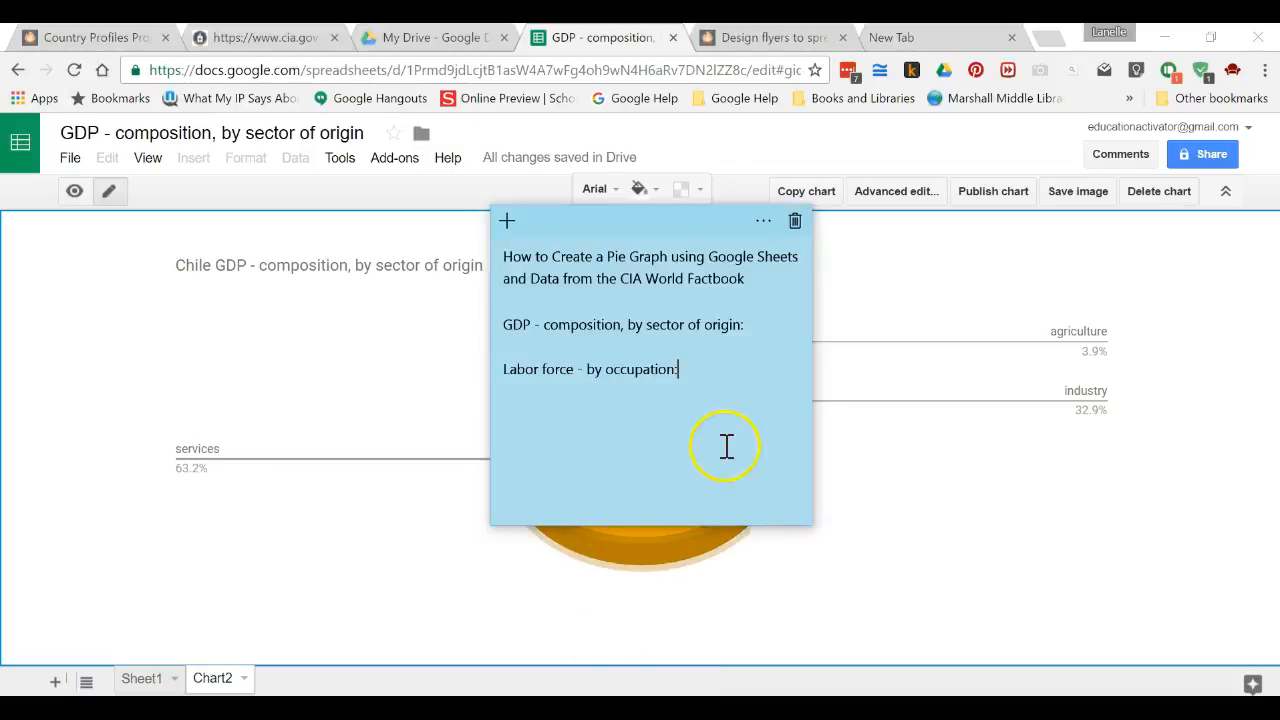
drag(697, 372, 474, 406)
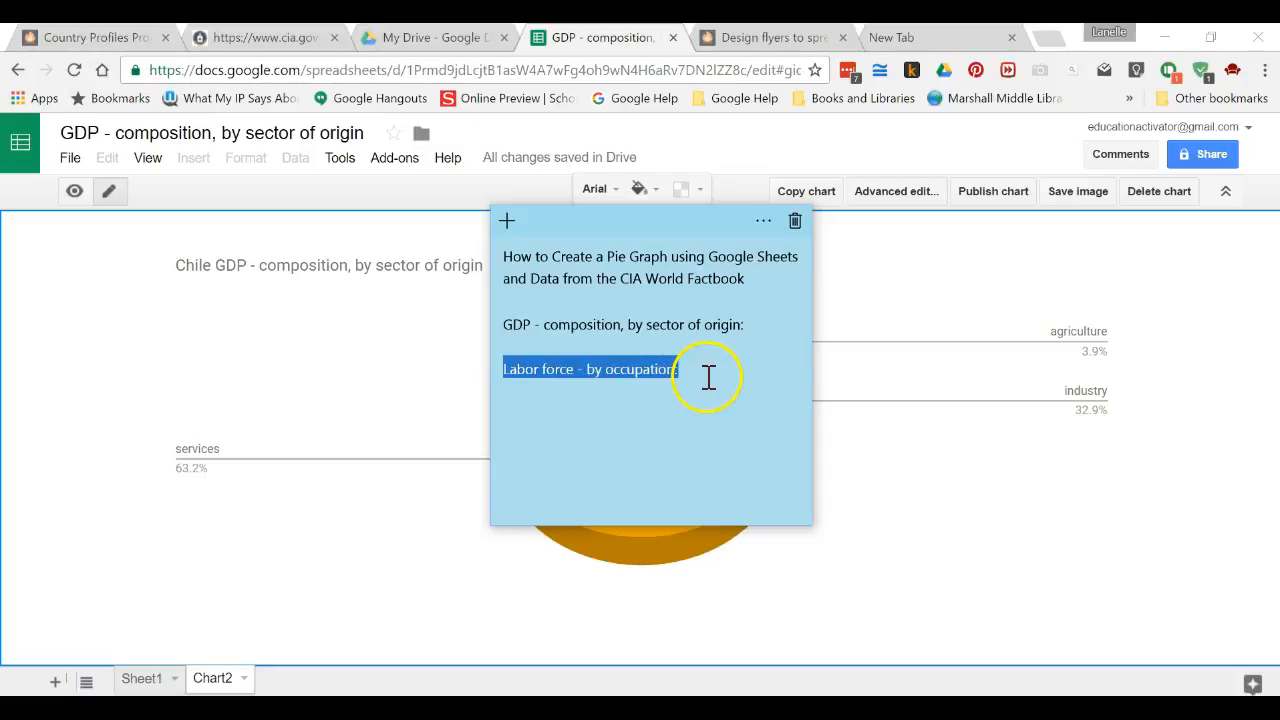
Switch to the CIA World Factbook page and highlight Chile's agriculture, industry and services labor force figures, followed by the "Labor force - by occupation:" heading.
click(283, 40)
click(615, 440)
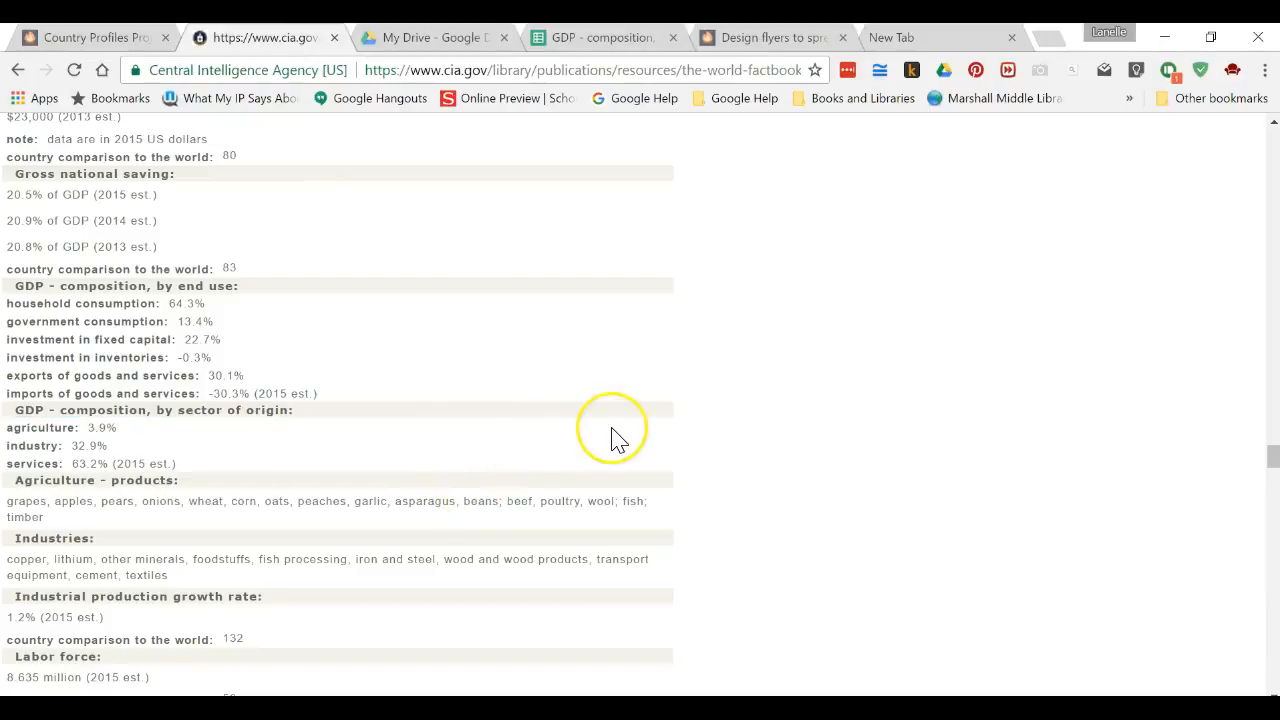
scroll(615, 440, down, 3)
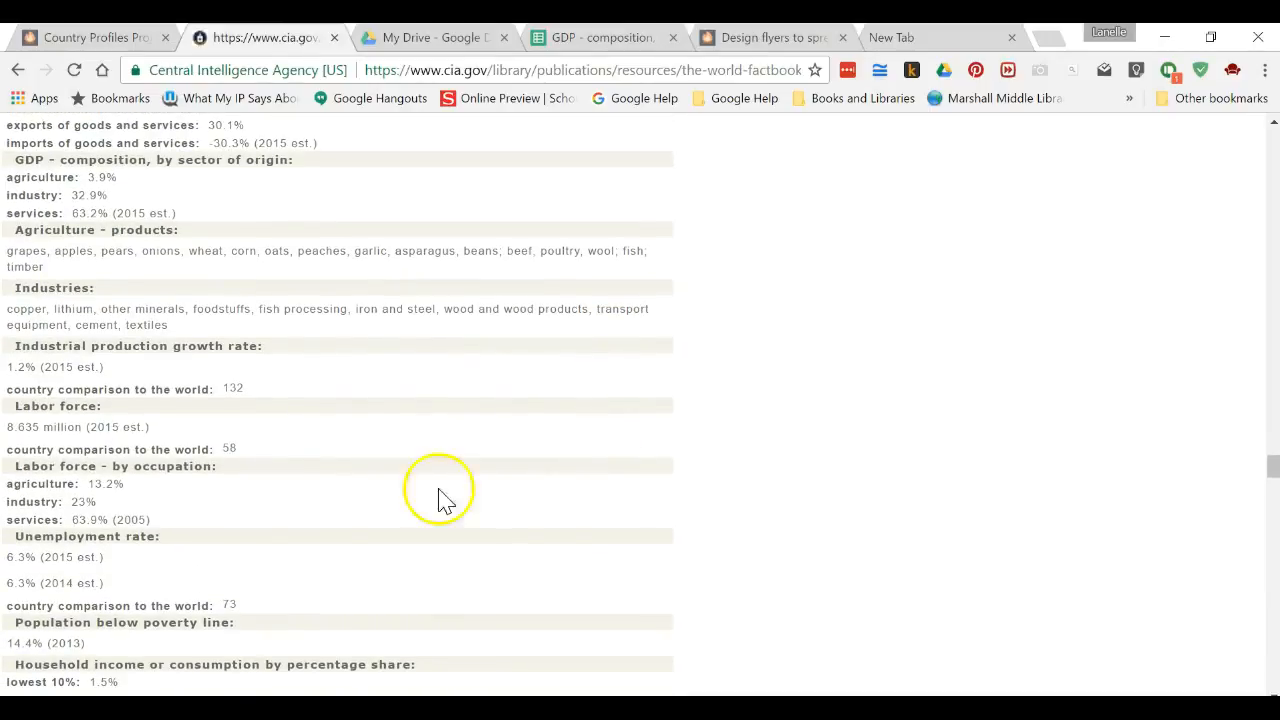
drag(166, 526, 16, 486)
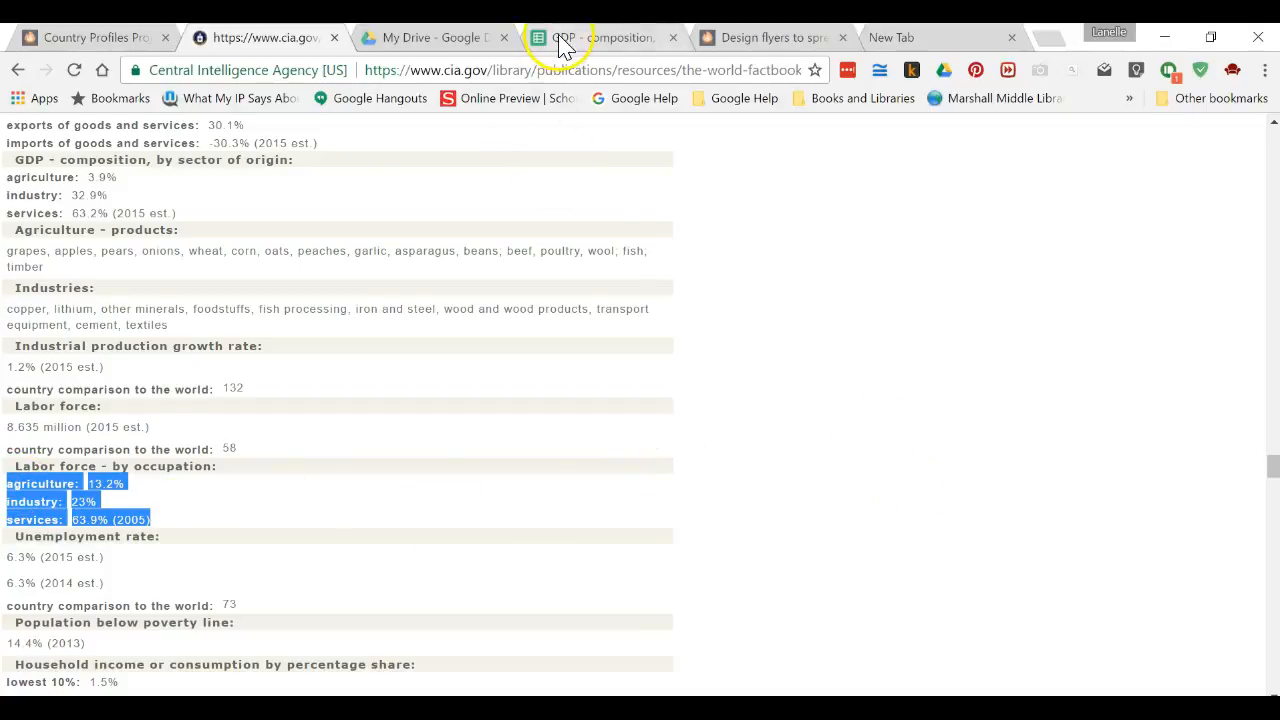
drag(212, 471, 2, 480)
drag(236, 468, 14, 472)
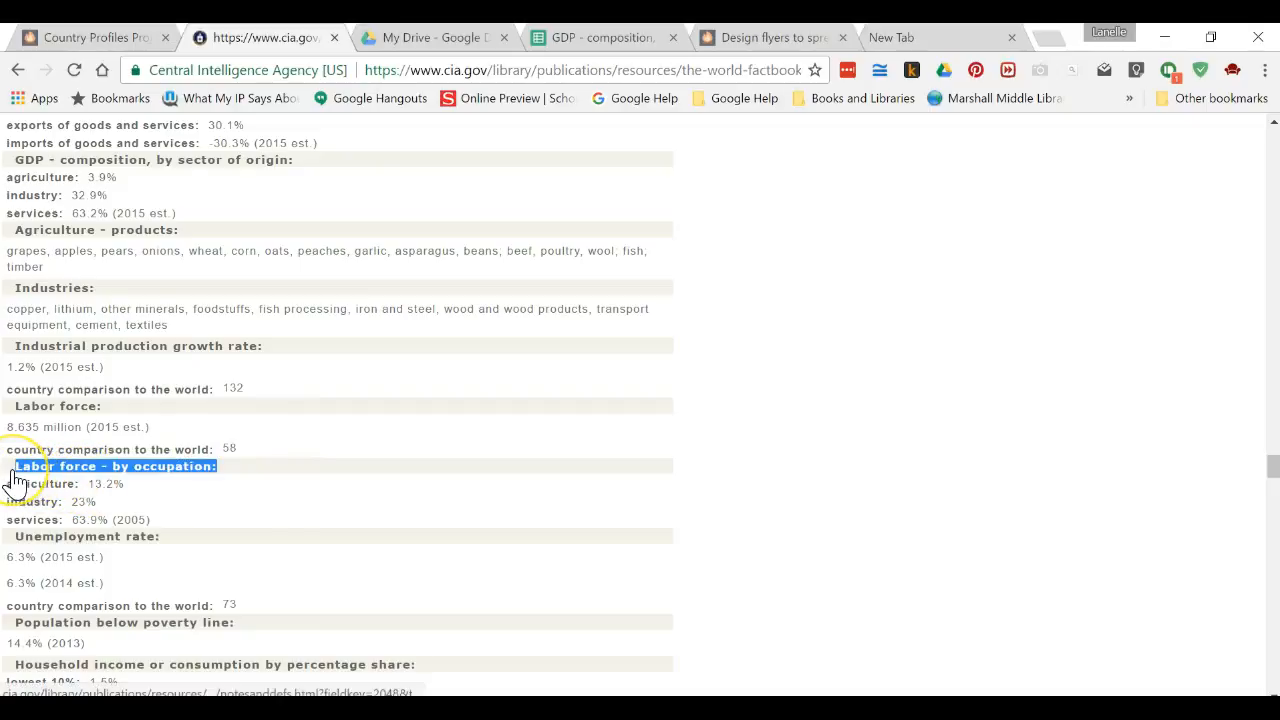